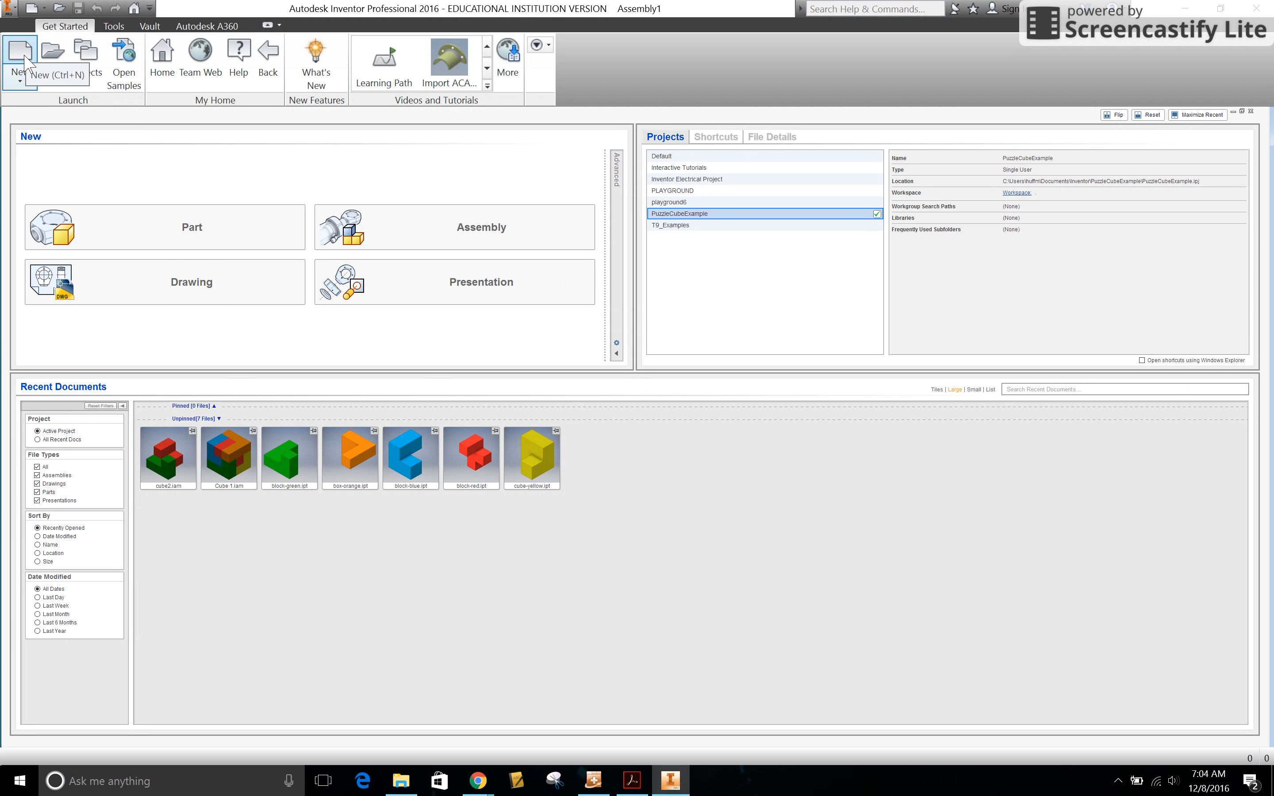
Step: Create a new assembly from the English Standard (in).iam template and place a single block-green component in it
click(27, 62)
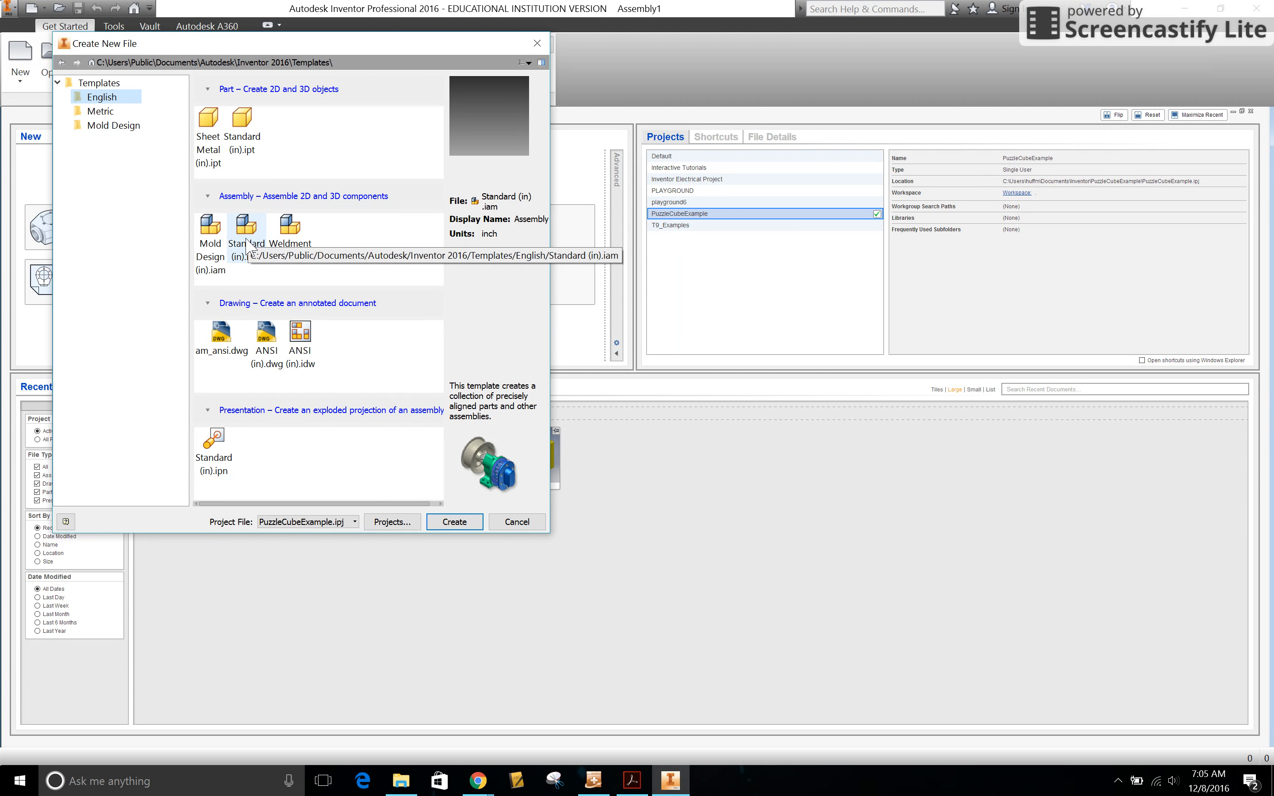
double_click(246, 226)
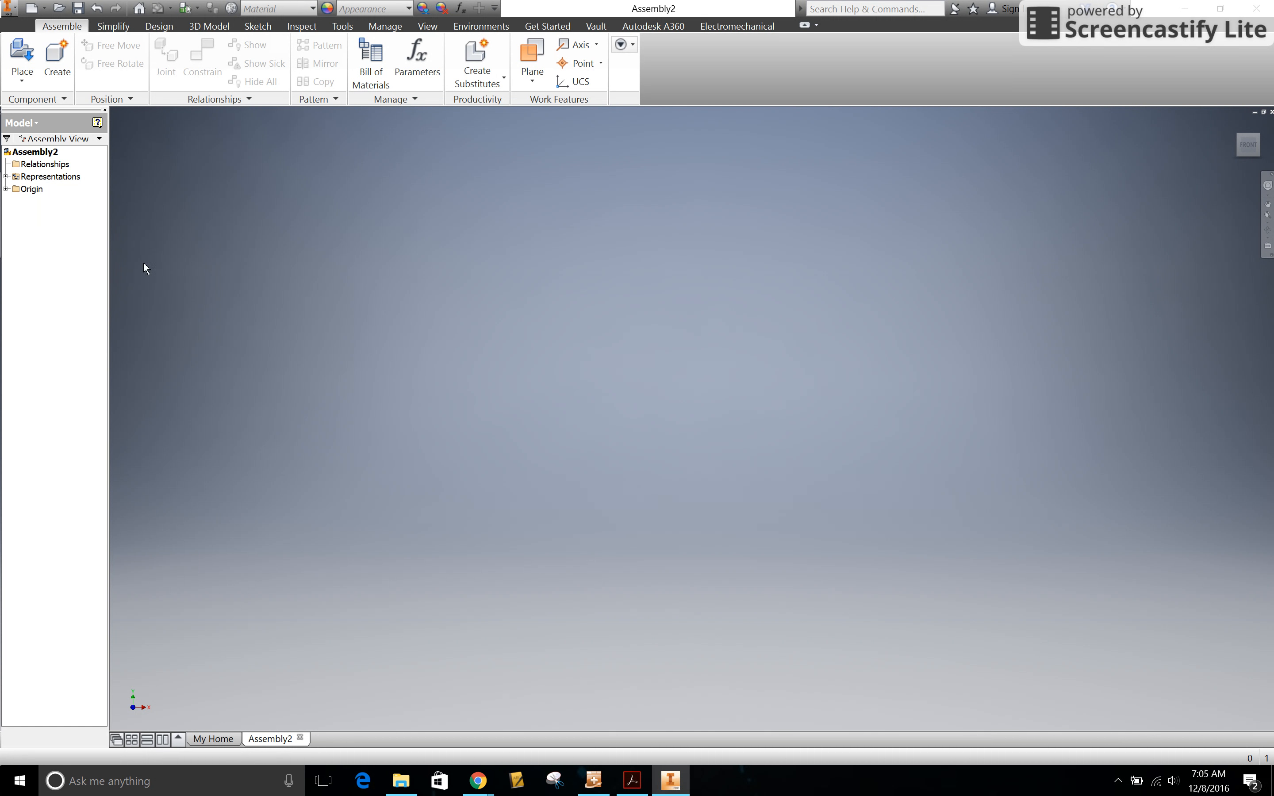
click(22, 52)
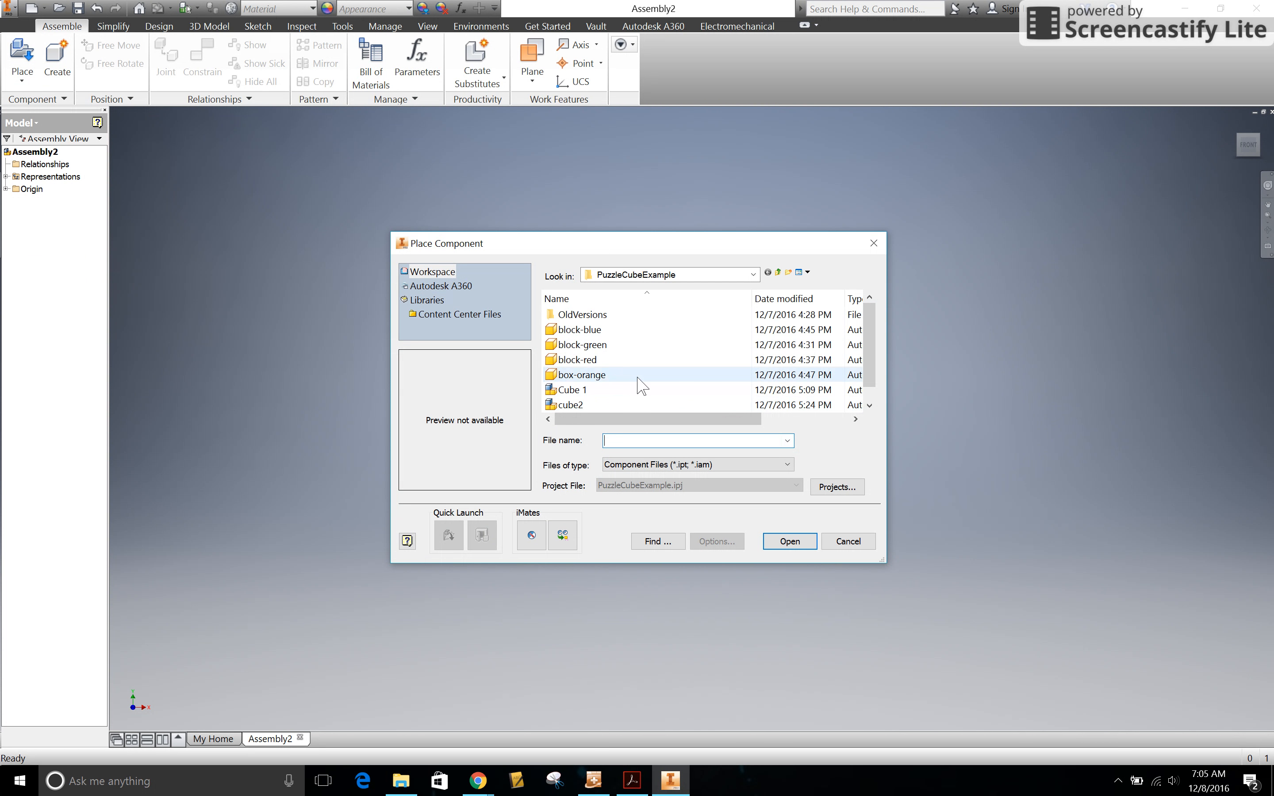
click(633, 349)
click(634, 351)
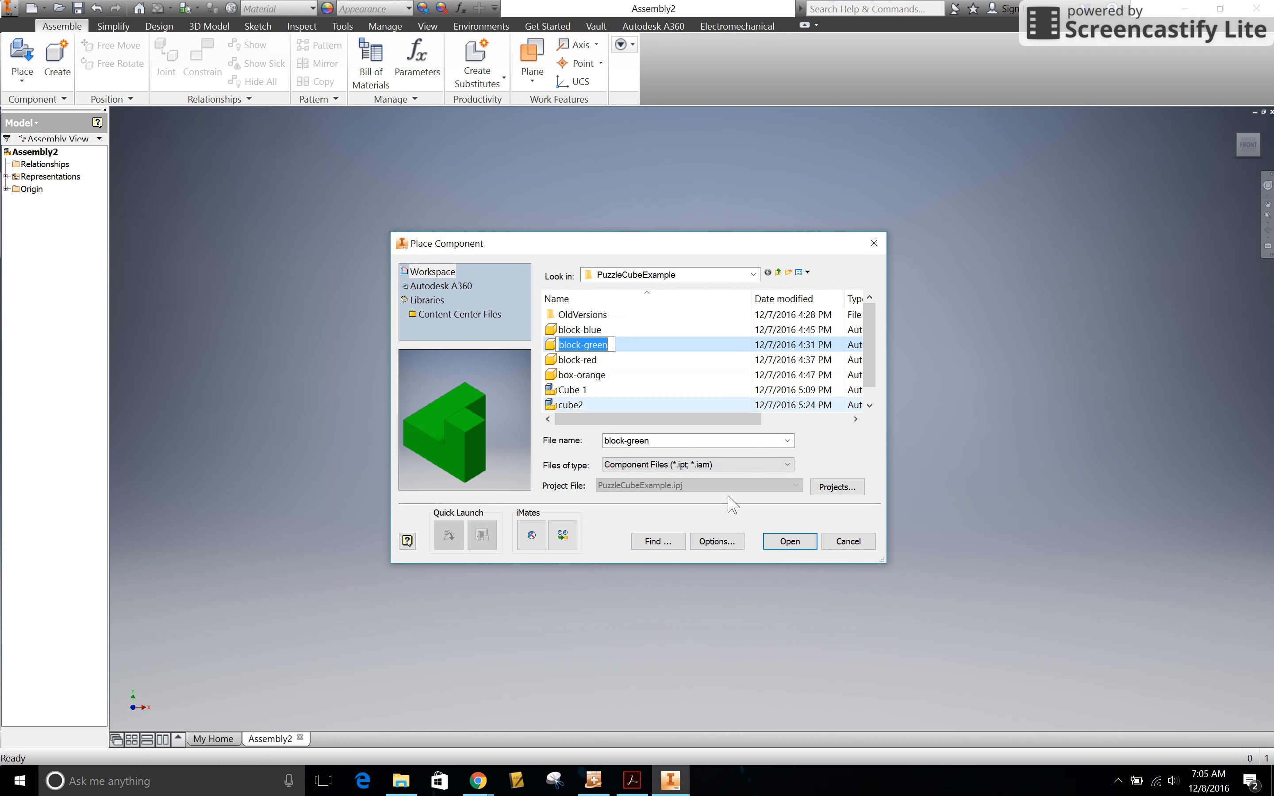
click(804, 548)
click(803, 548)
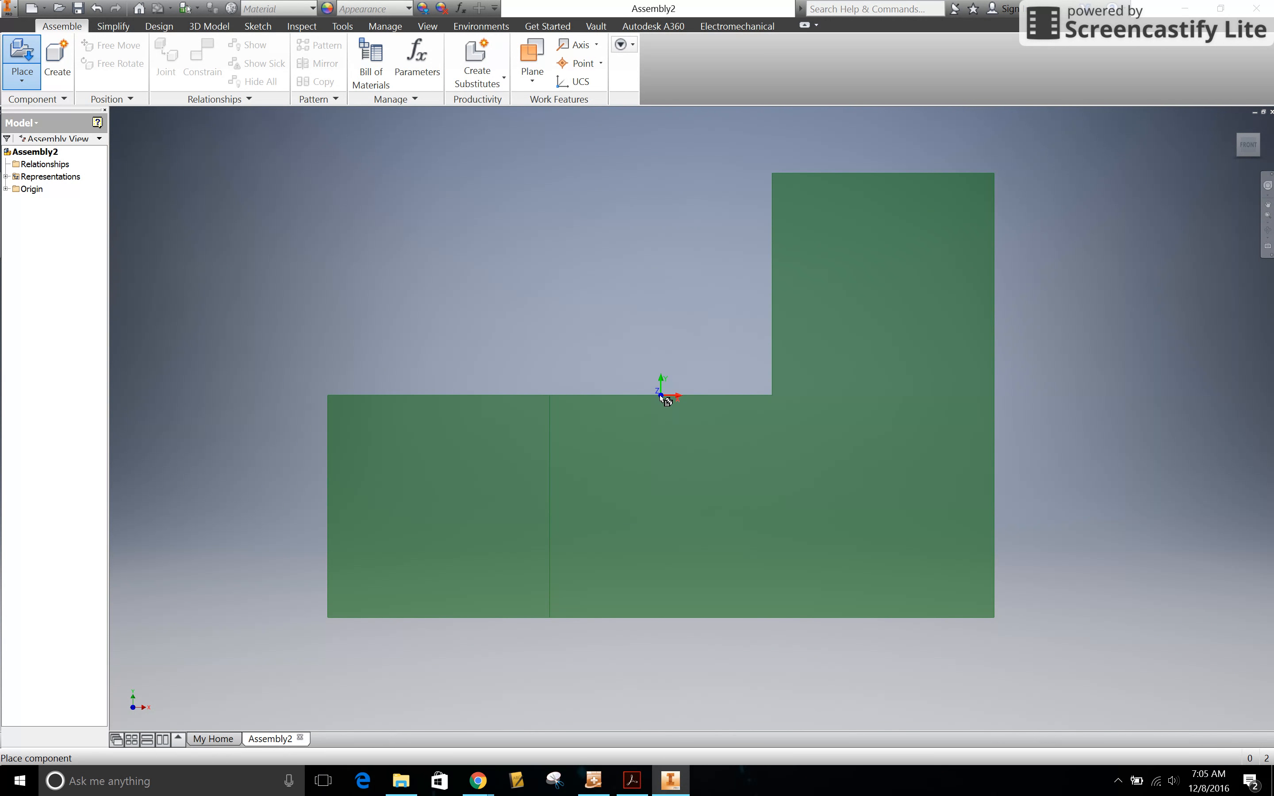
click(660, 395)
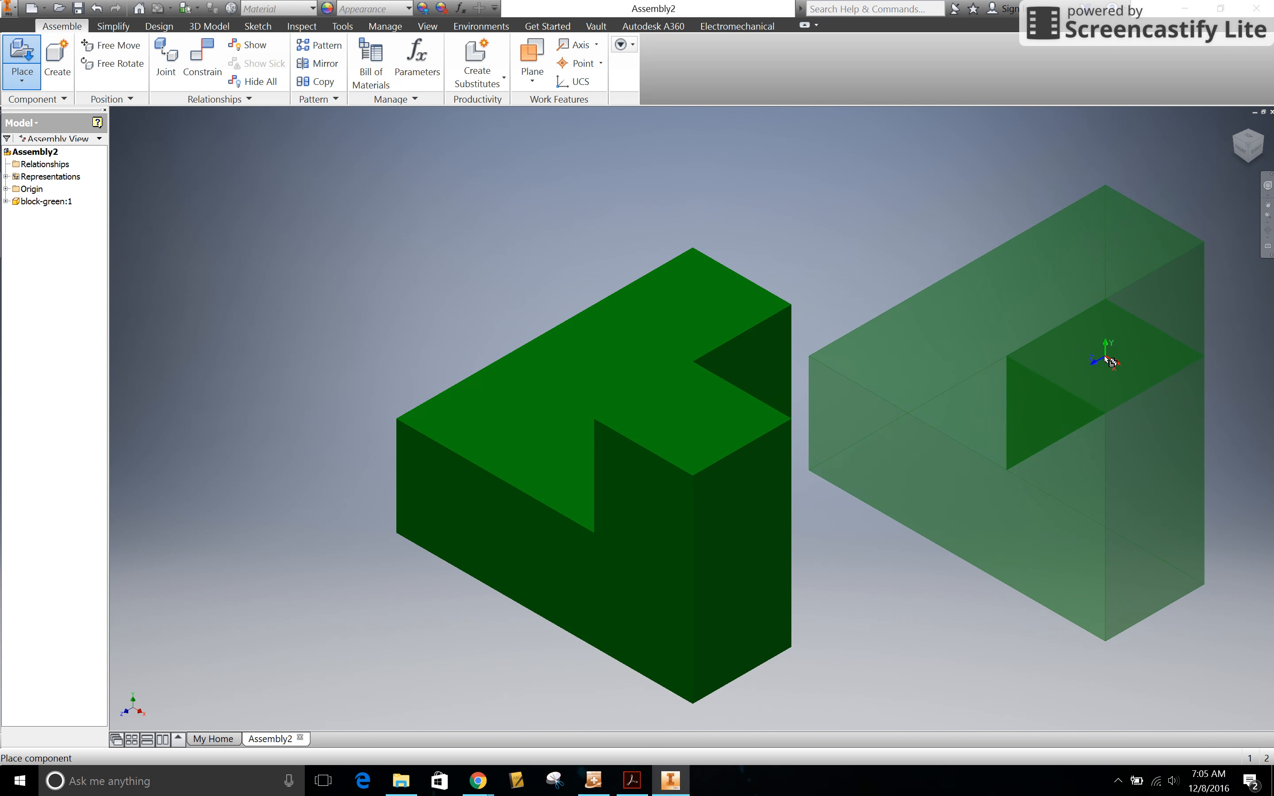
scroll(1106, 356, down, 2)
scroll(1110, 355, up, 6)
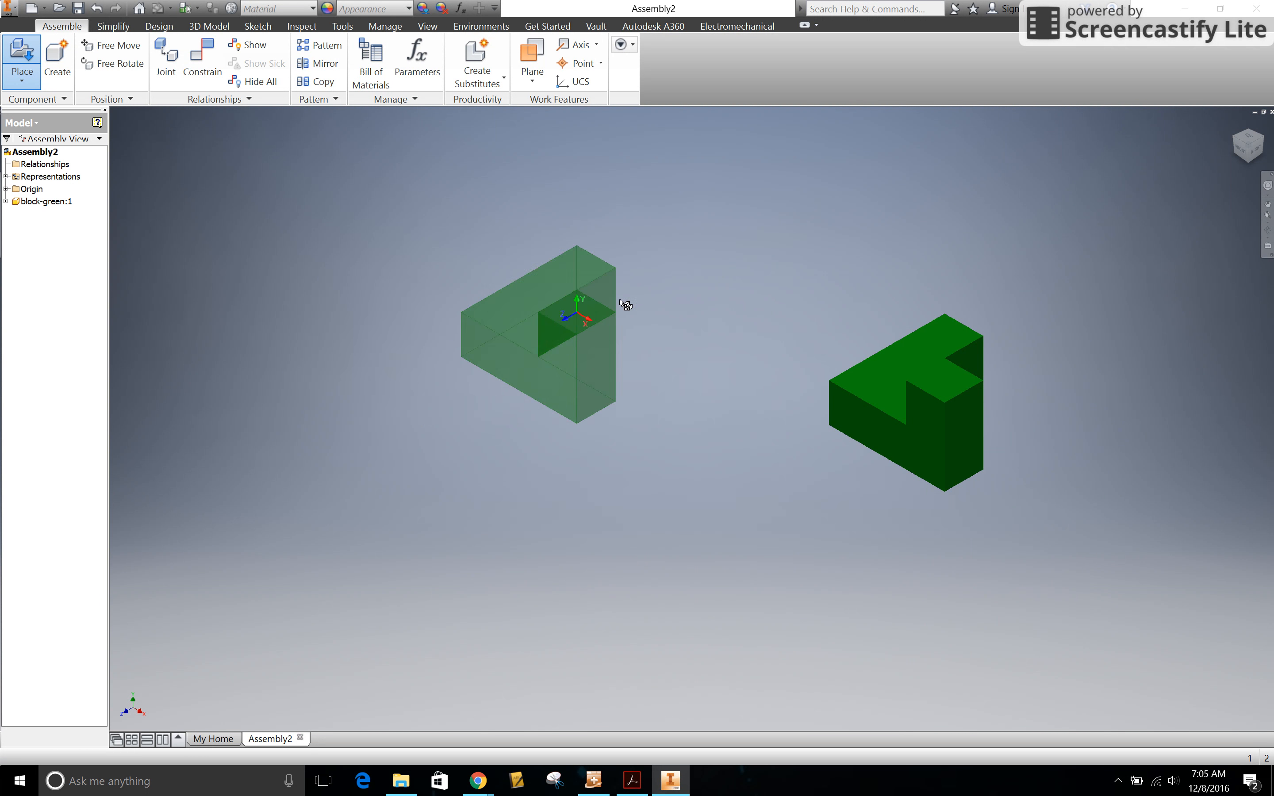
key(Escape)
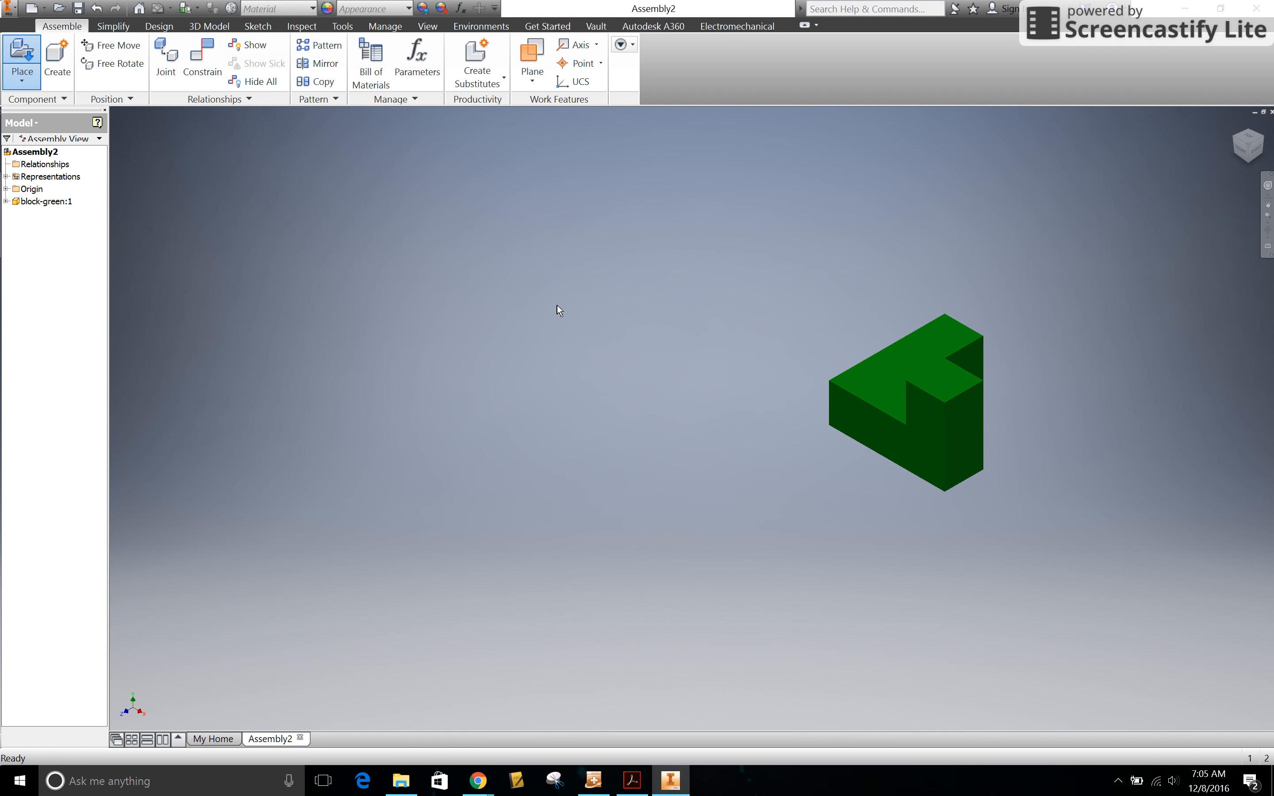
Step: Ground the block-green component so it is fixed in place in the assembly
click(900, 438)
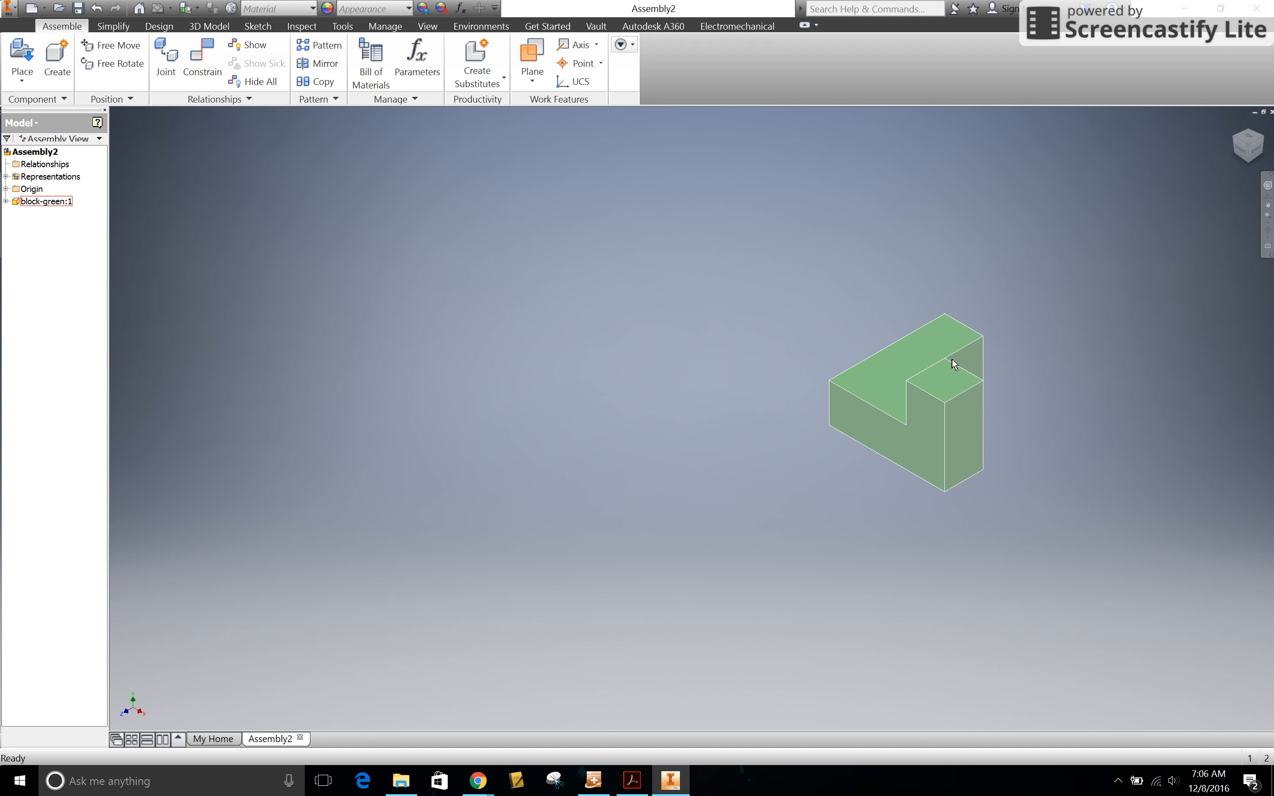
click(909, 356)
right_click(908, 354)
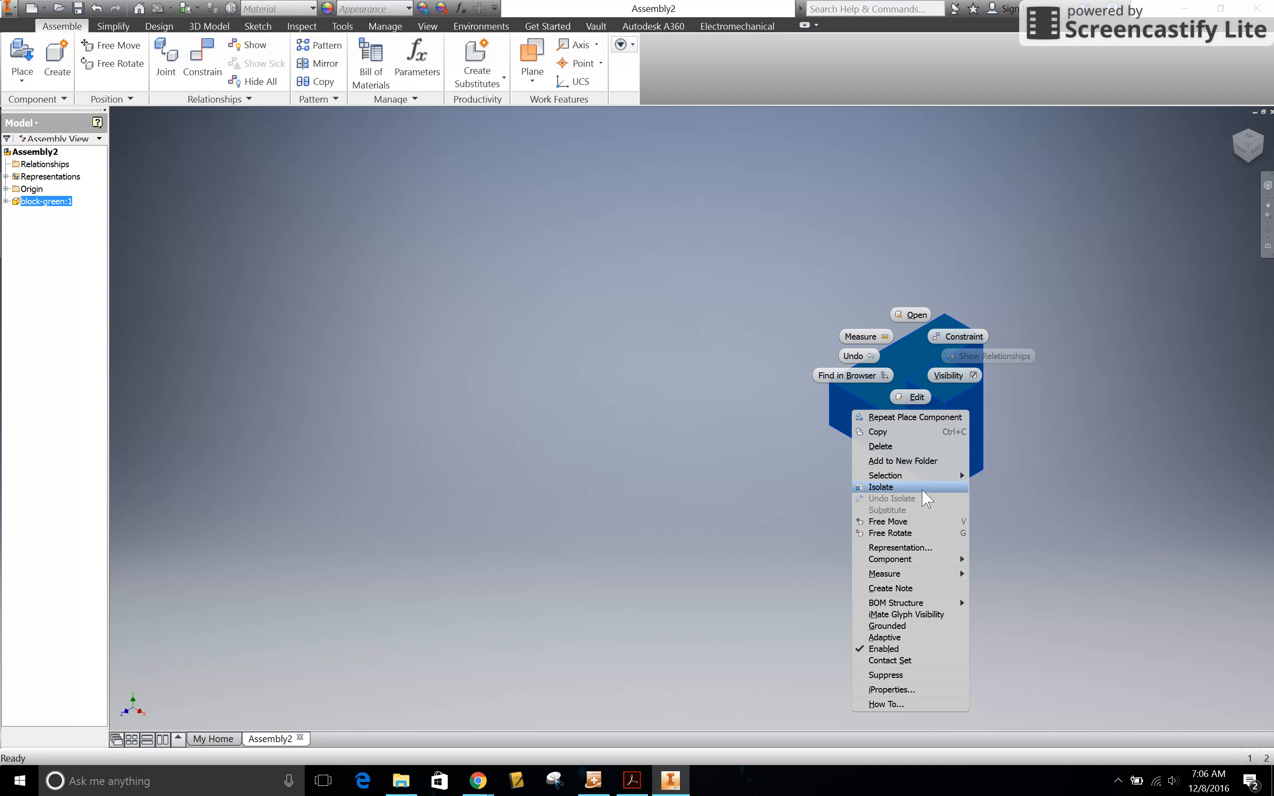
click(914, 630)
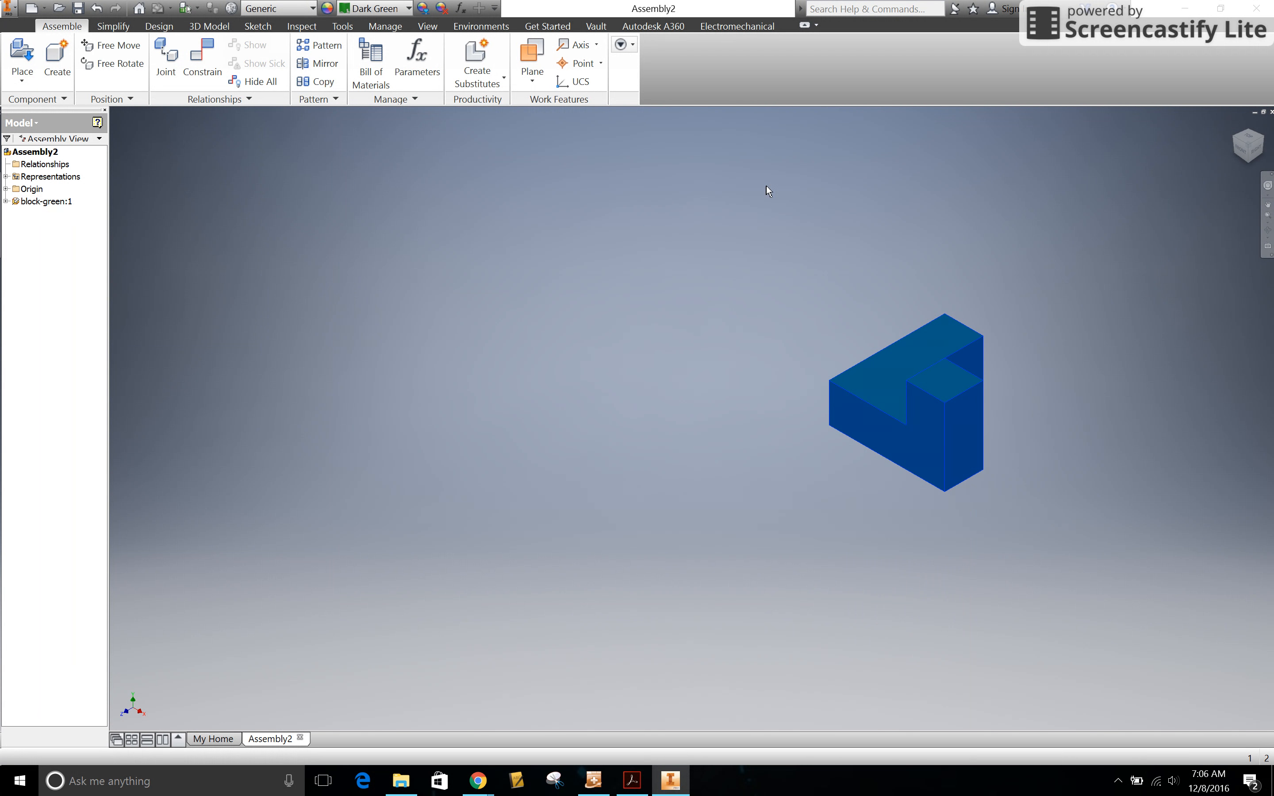
click(980, 467)
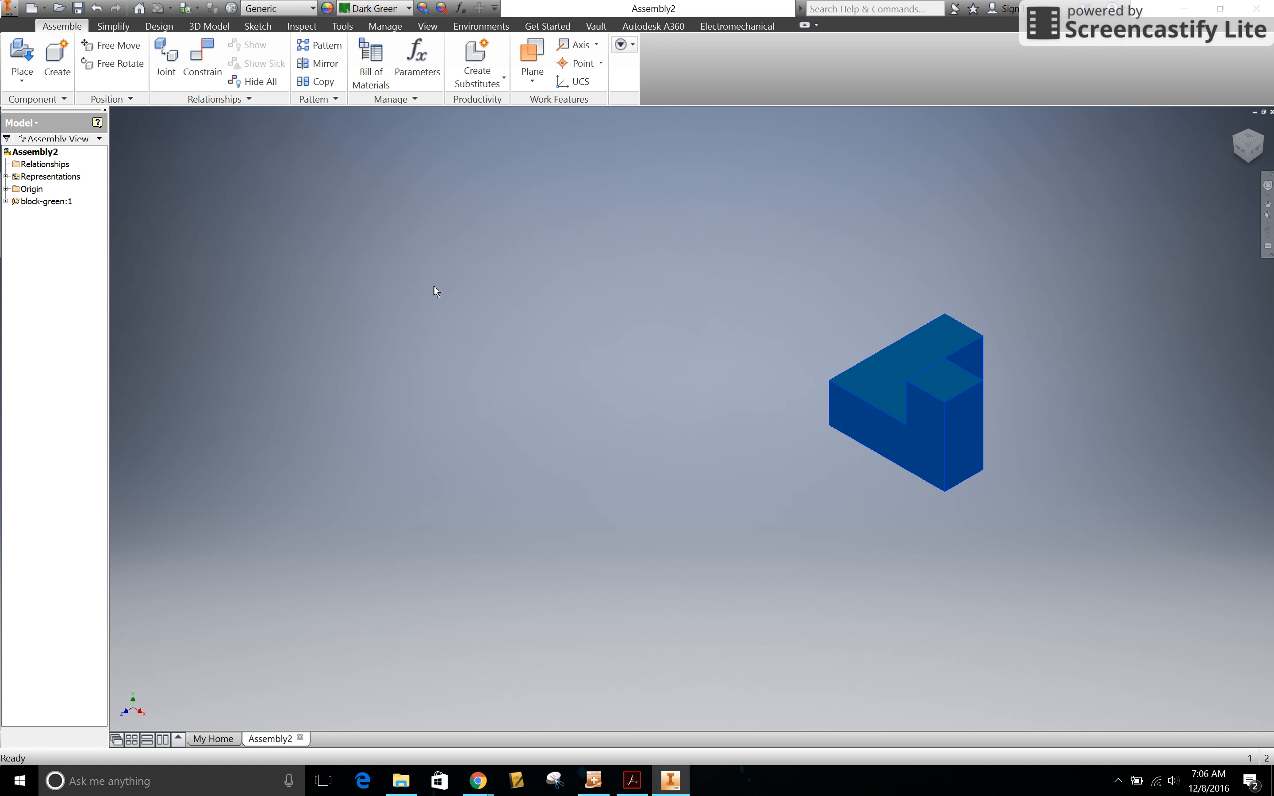
Step: Place a single block-red component from the PuzzleCubeExample folder, behind the green block
click(19, 51)
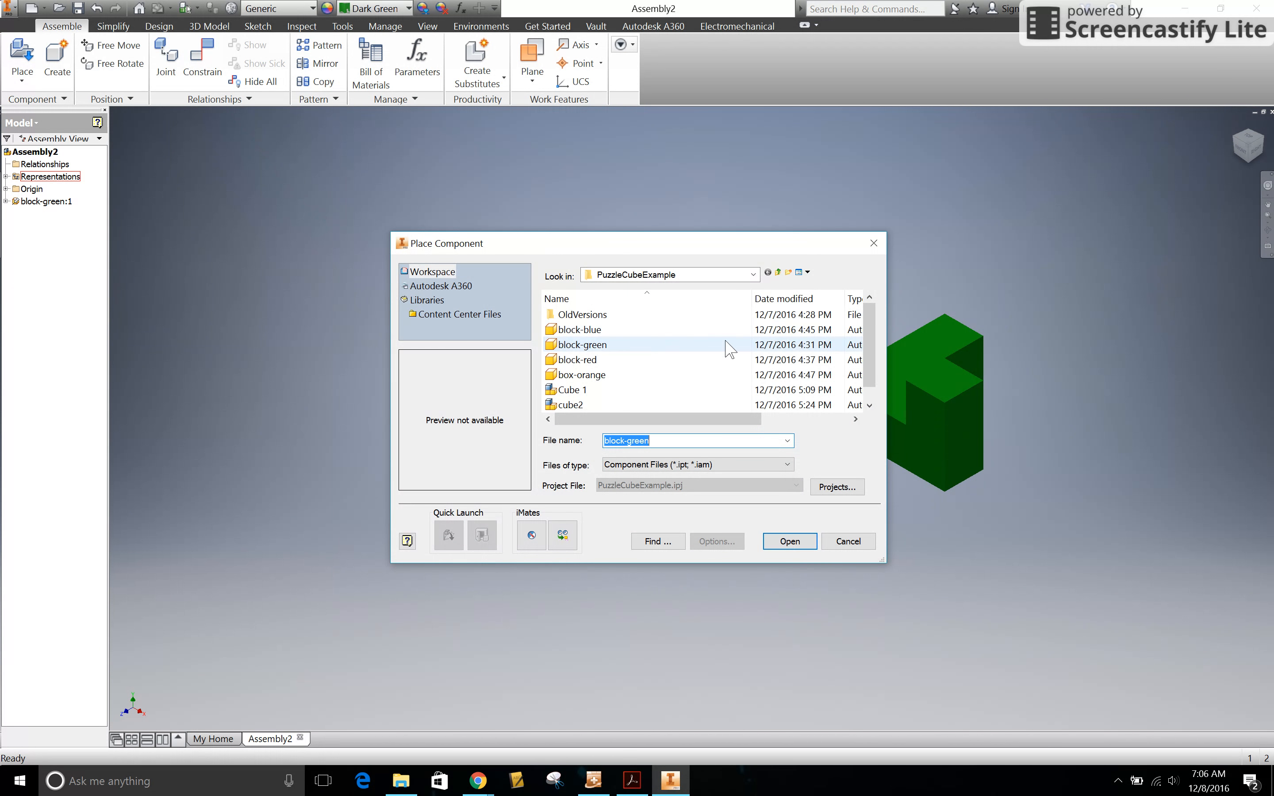
click(679, 363)
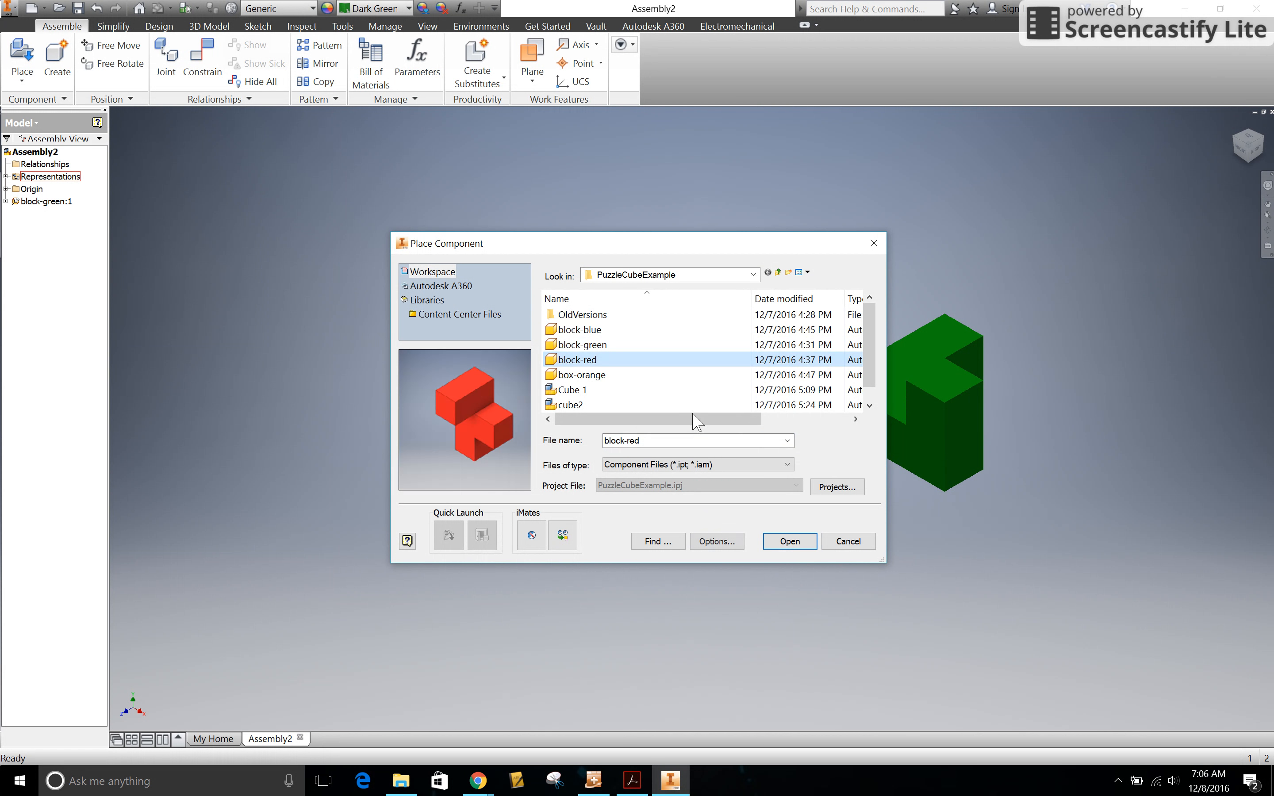
click(787, 542)
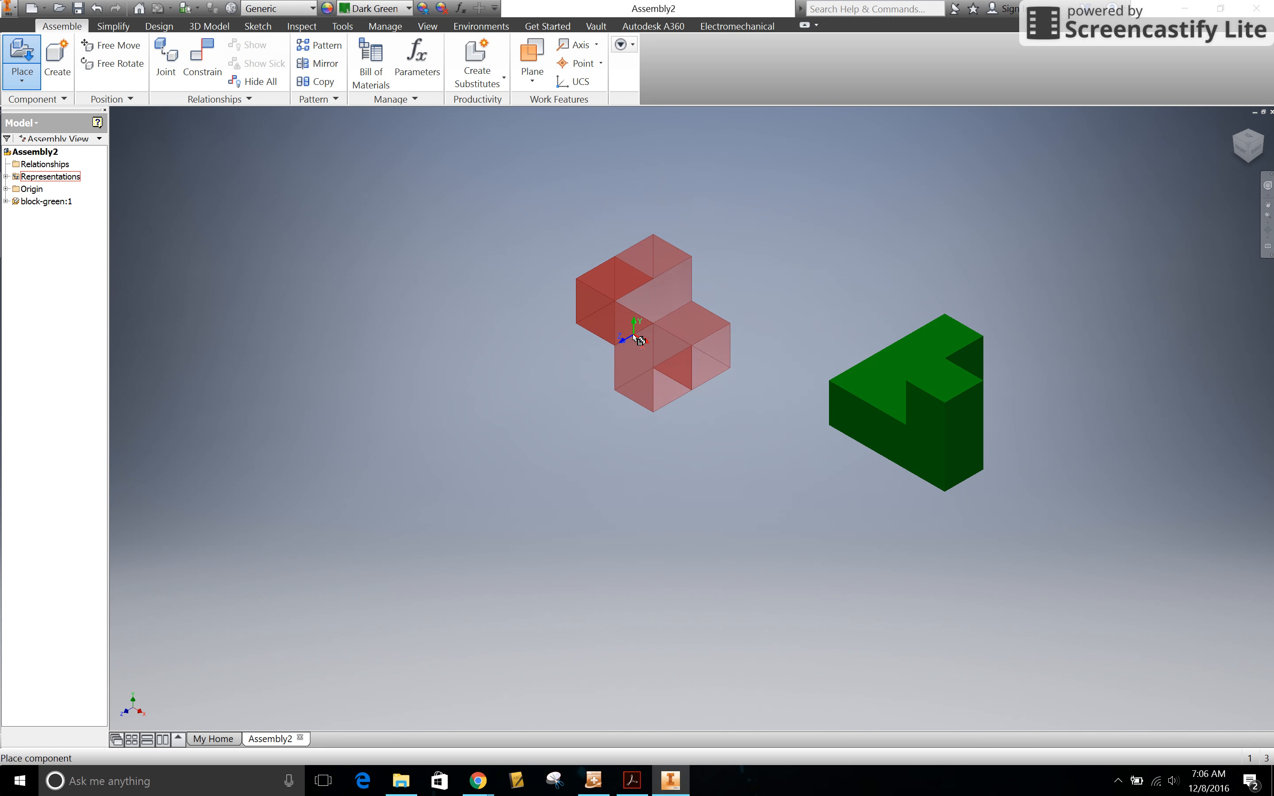
click(756, 309)
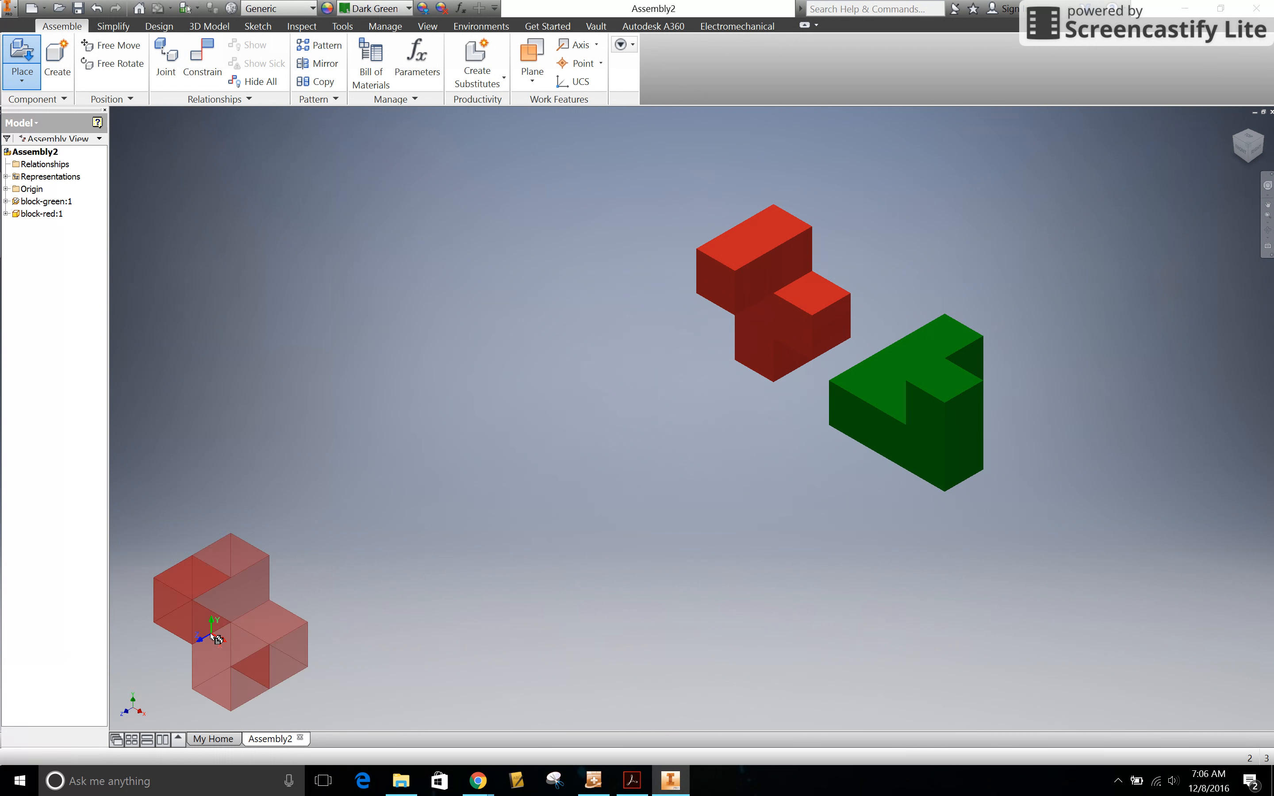
key(Escape)
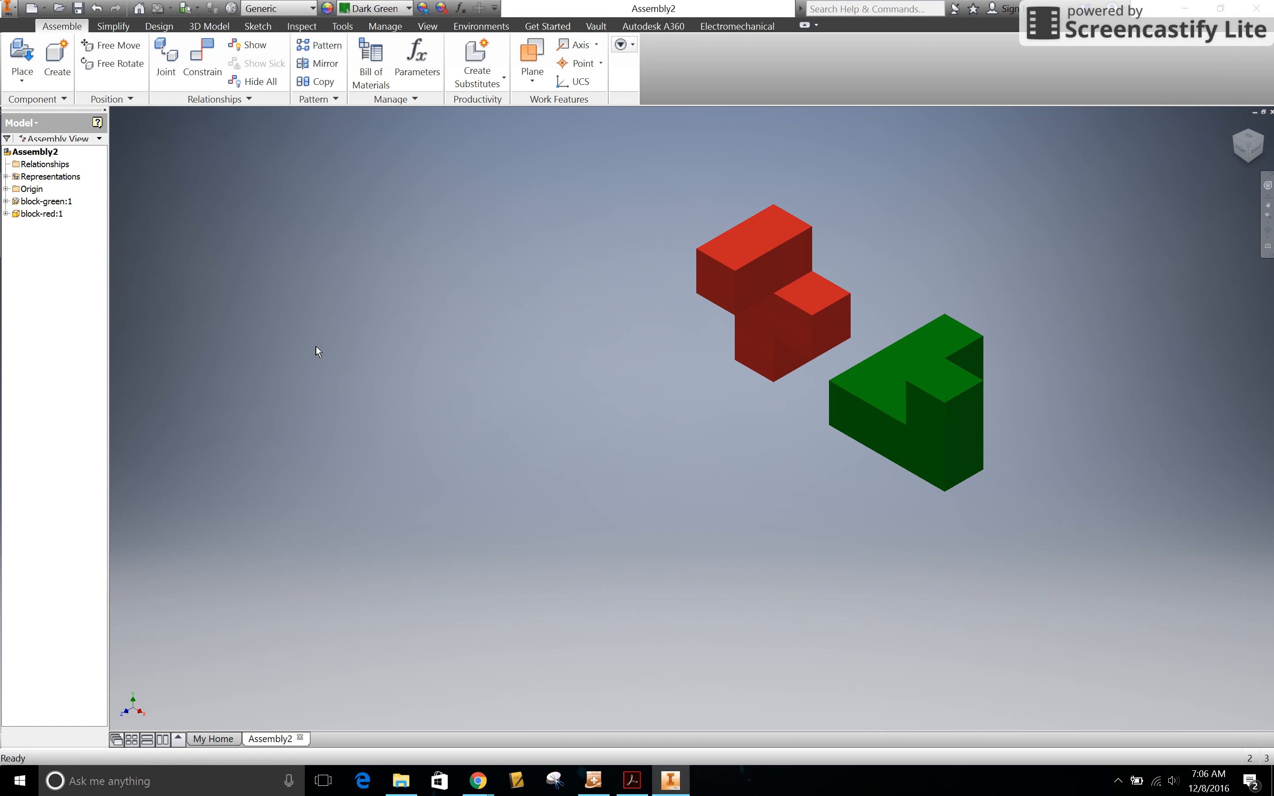
Step: Move the red block across to the other side of the green block, up against its rear corner
drag(752, 293, 998, 299)
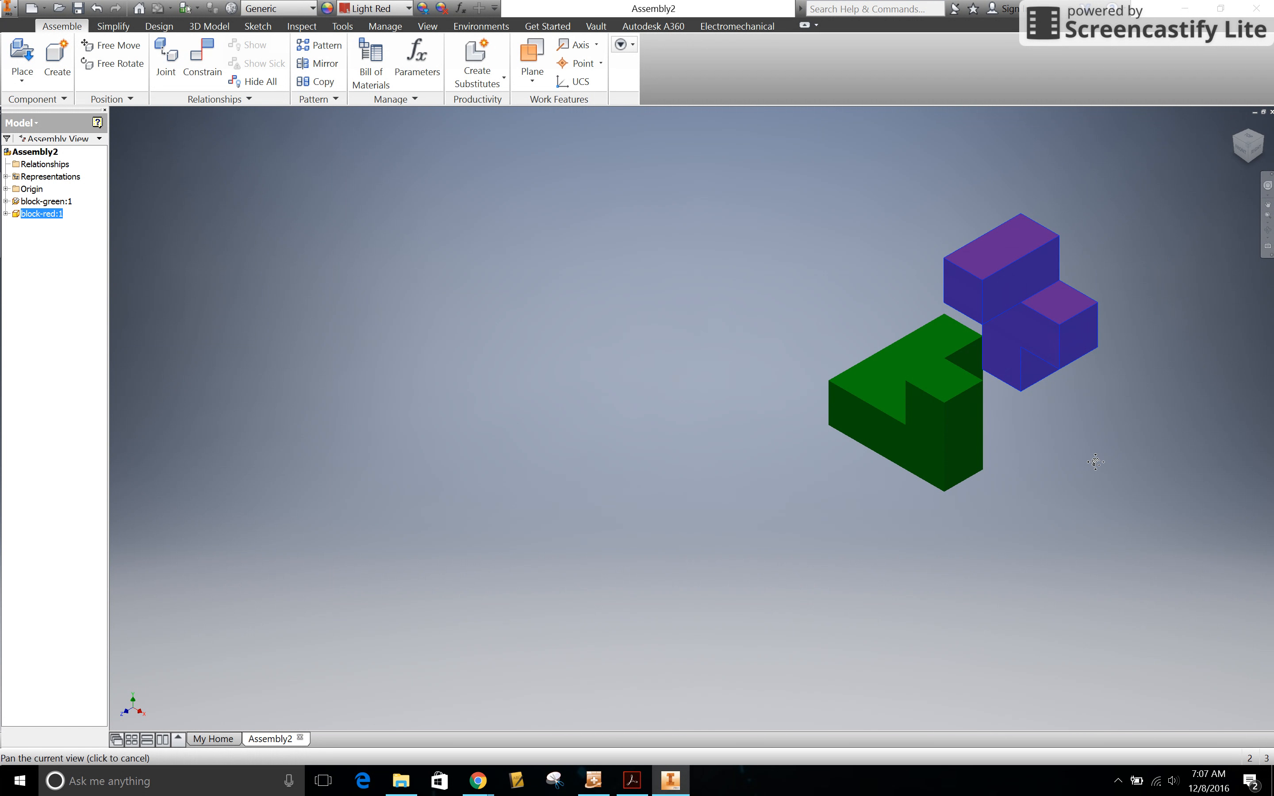
middle_drag(1095, 464, 687, 493)
scroll(568, 480, down, 3)
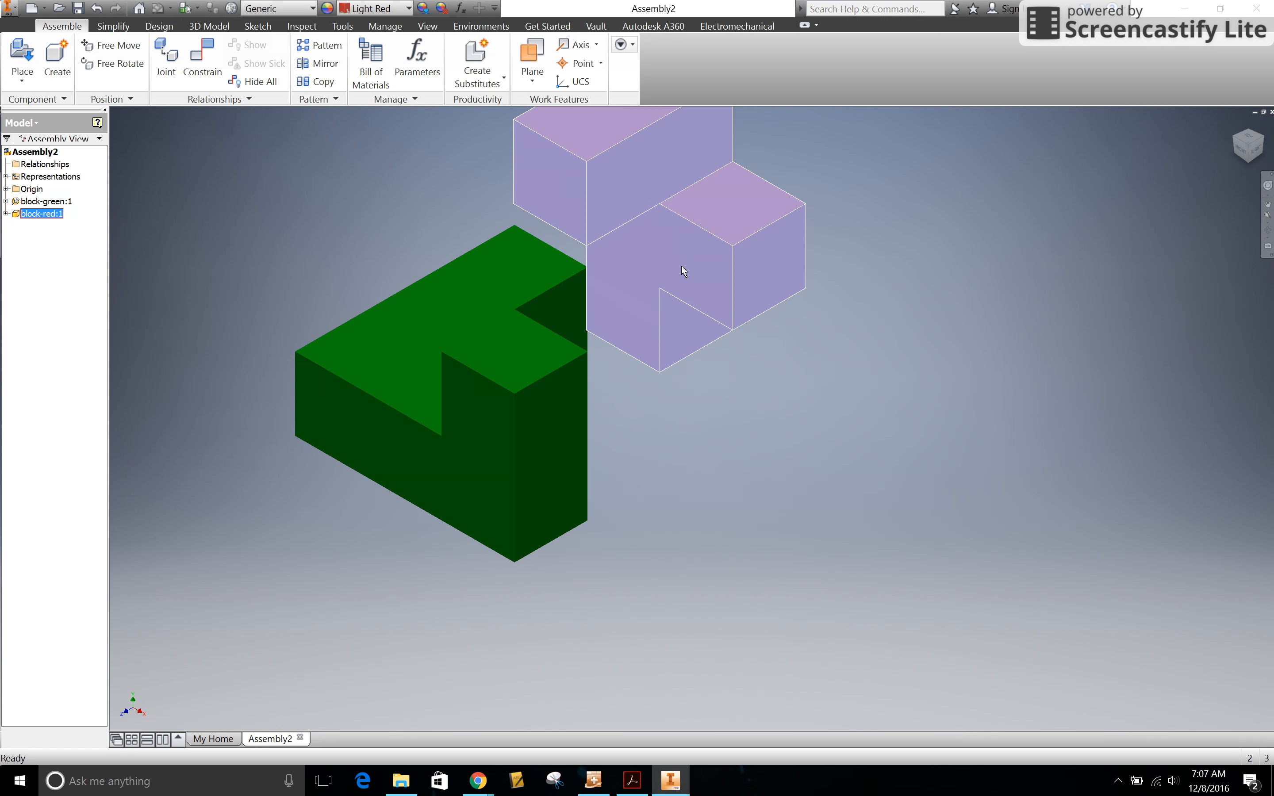
click(268, 211)
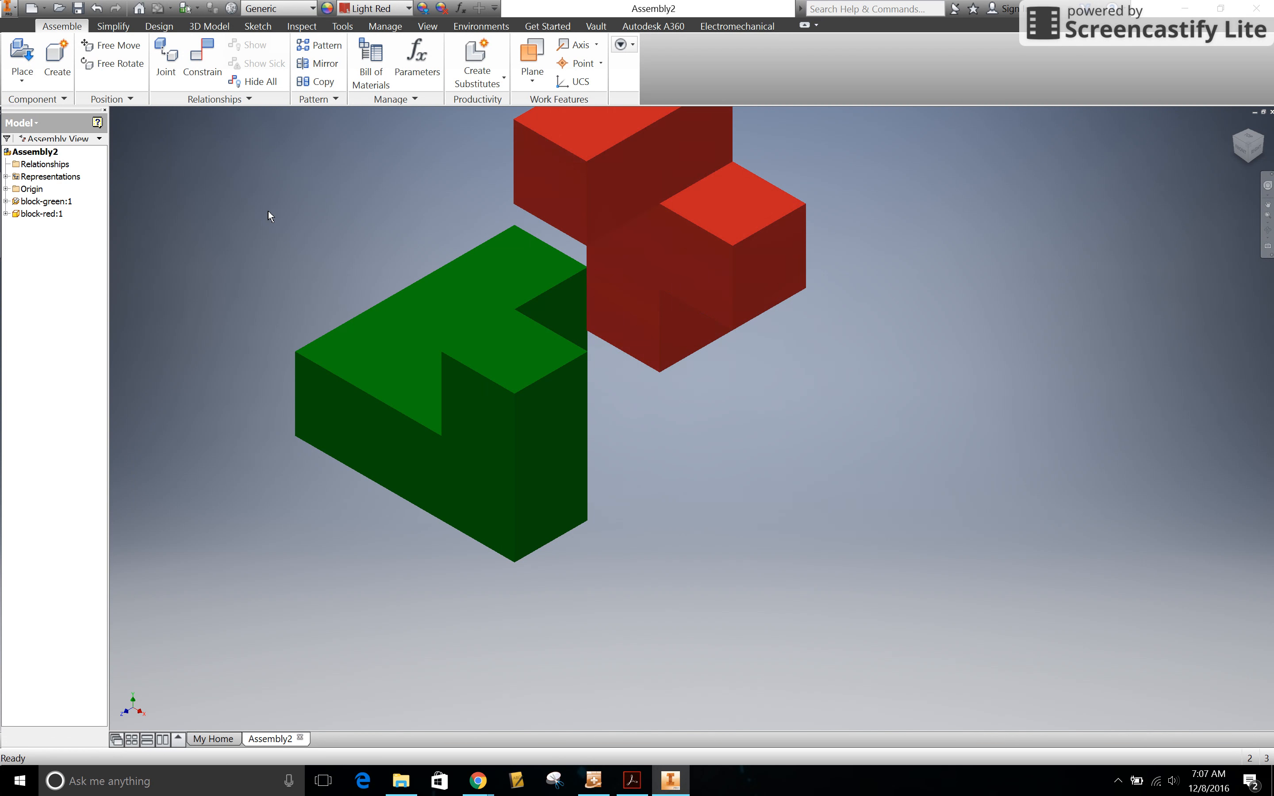
Step: Add a Mate constraint with 0.000 in offset between the red block's lower front face and the green block's stepped inner back face
click(200, 67)
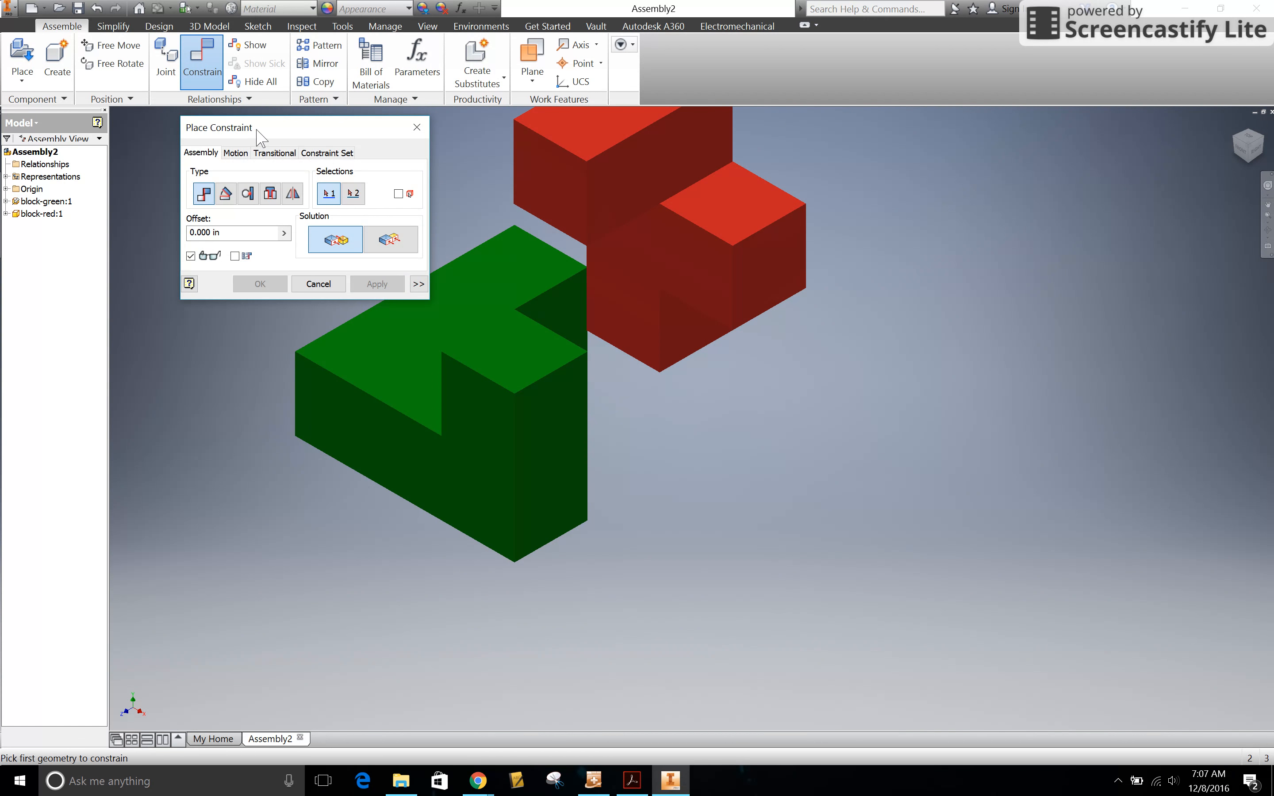
drag(257, 129, 720, 182)
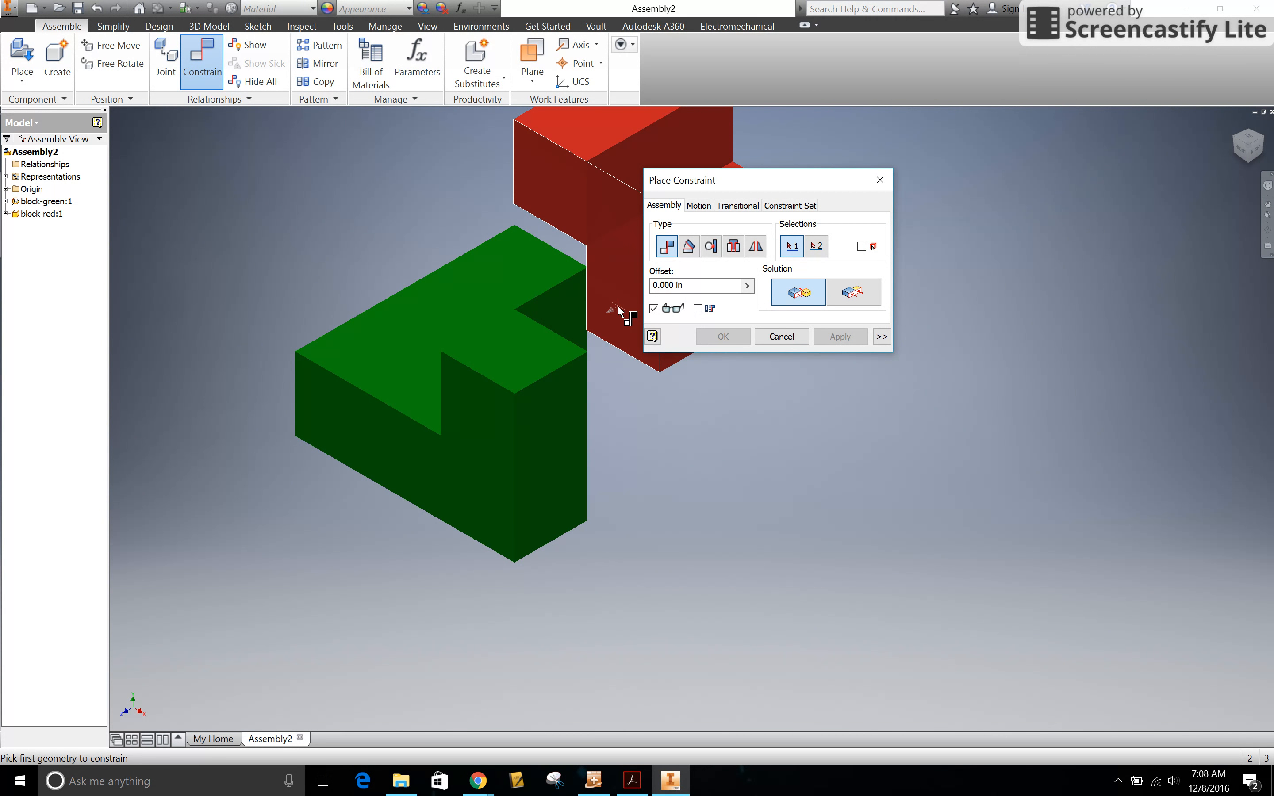
mouse_move(620, 315)
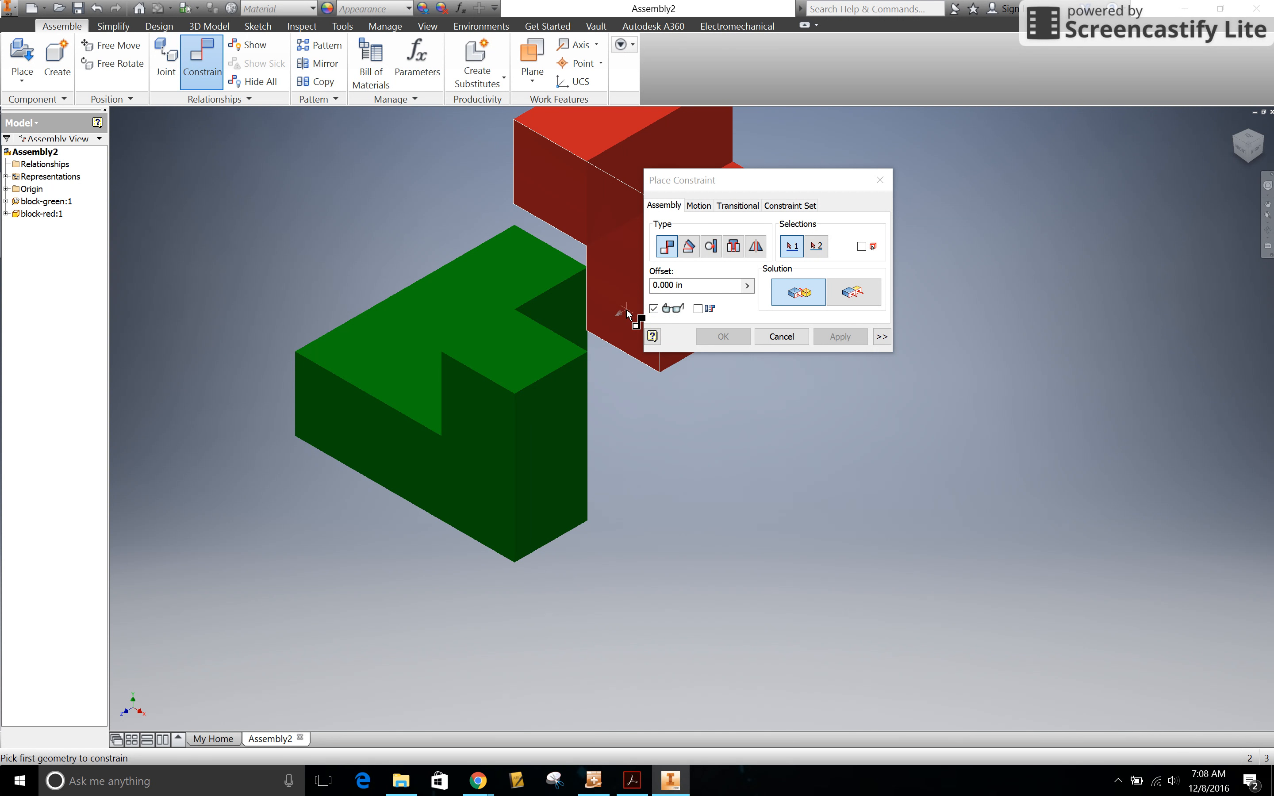
click(626, 314)
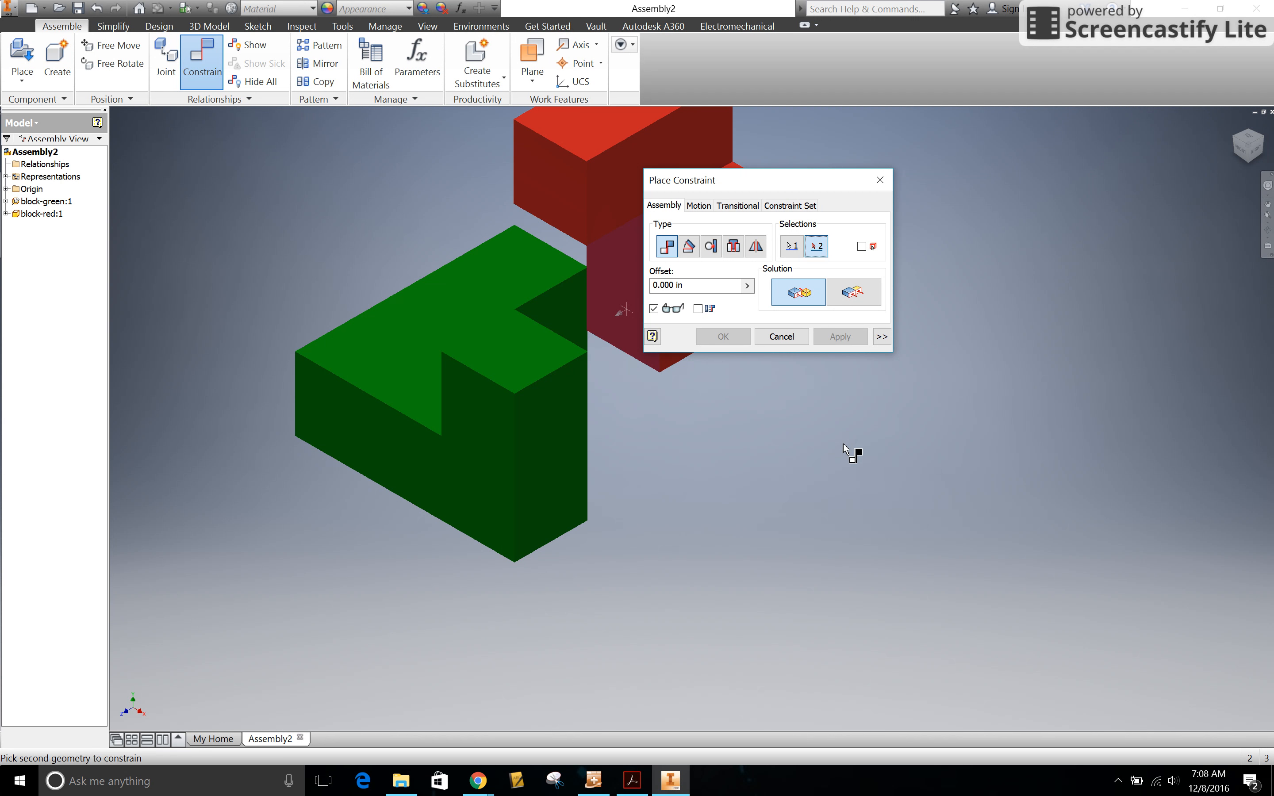
shift+middle_drag(842, 455, 738, 473)
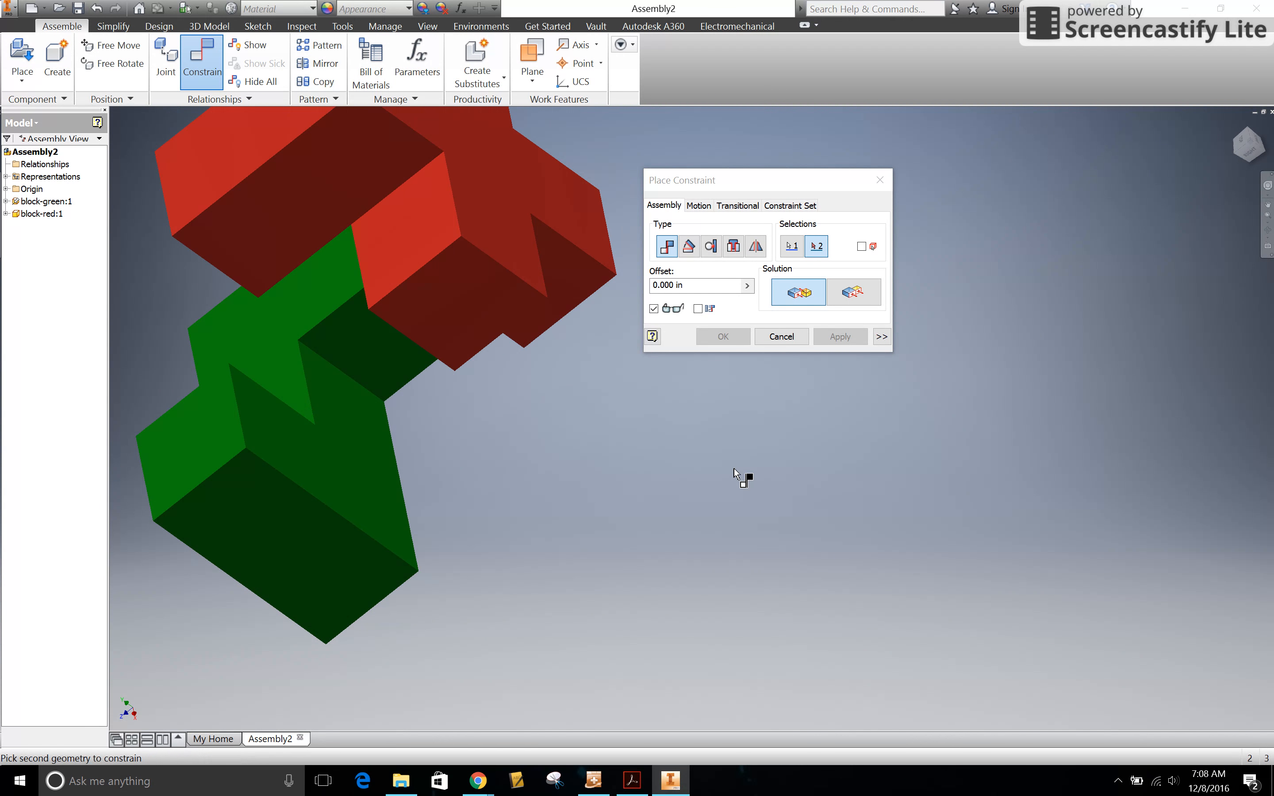
click(342, 496)
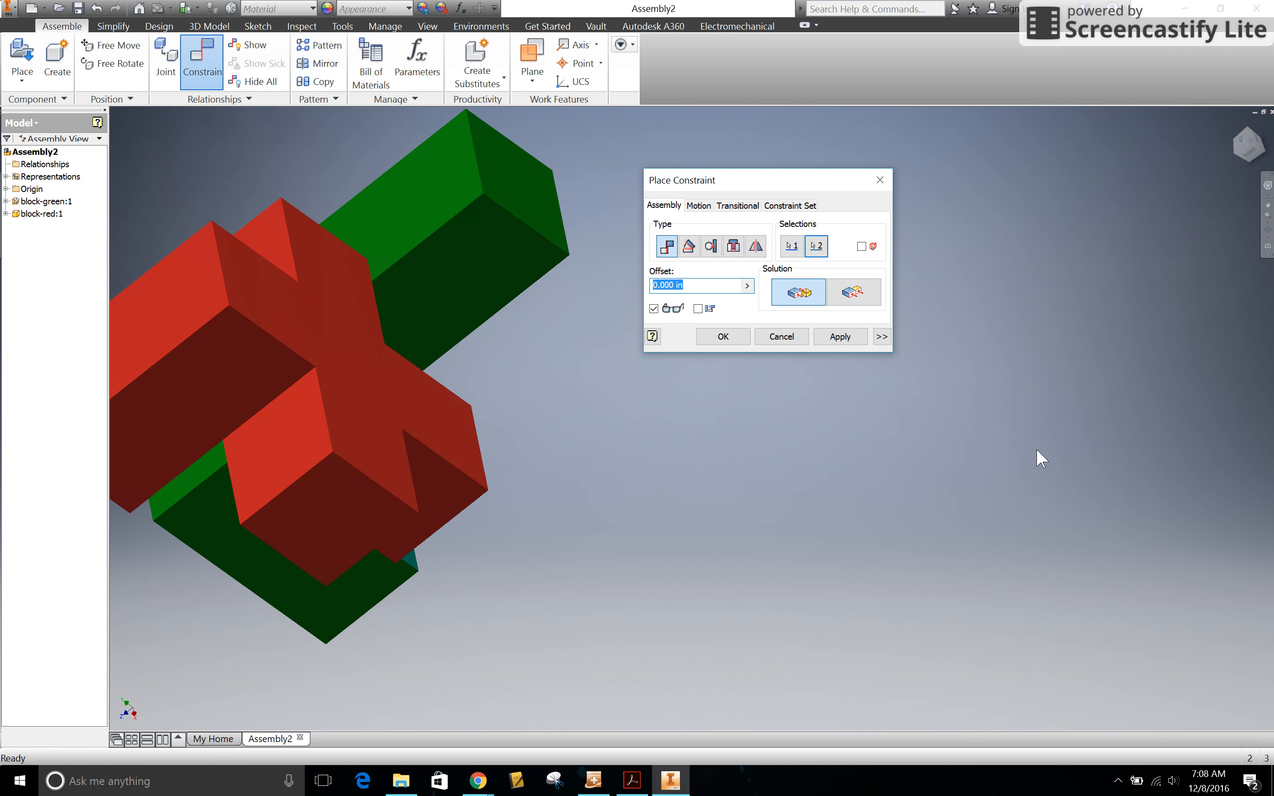
click(840, 337)
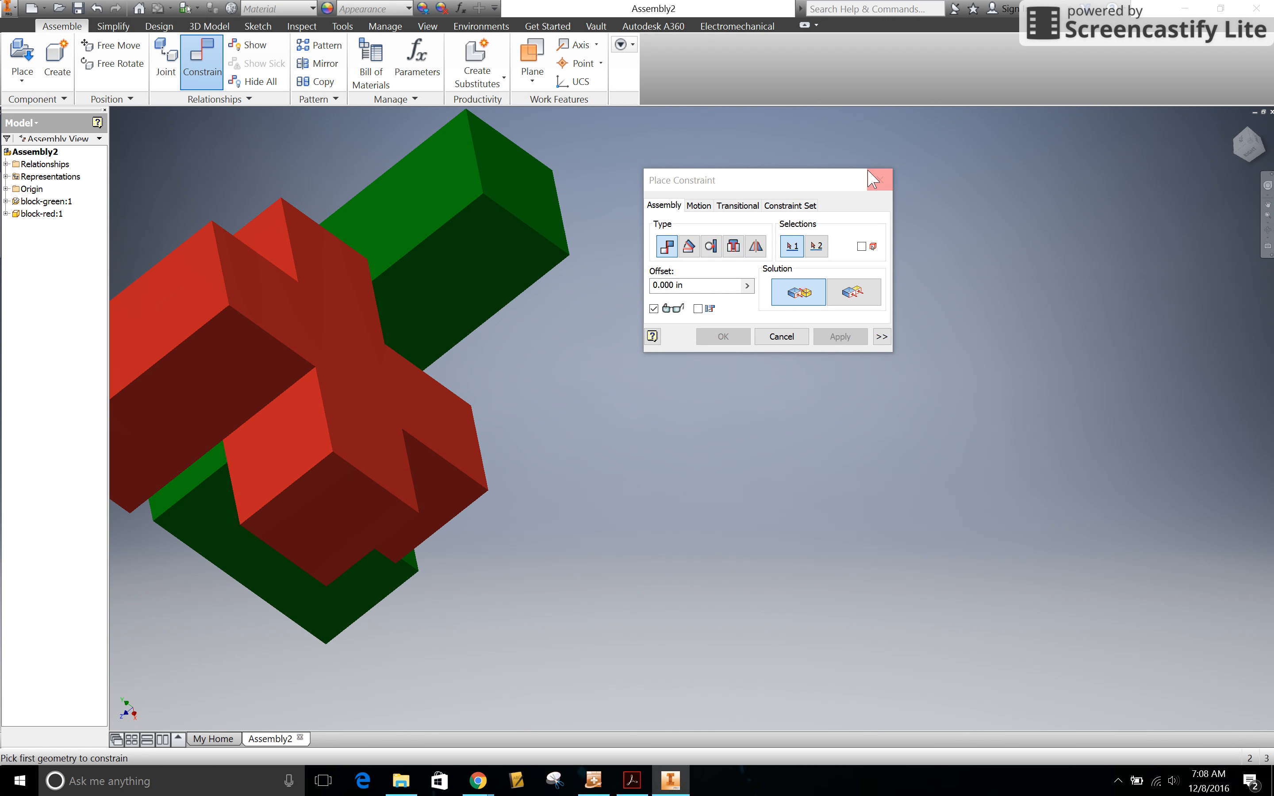
click(880, 180)
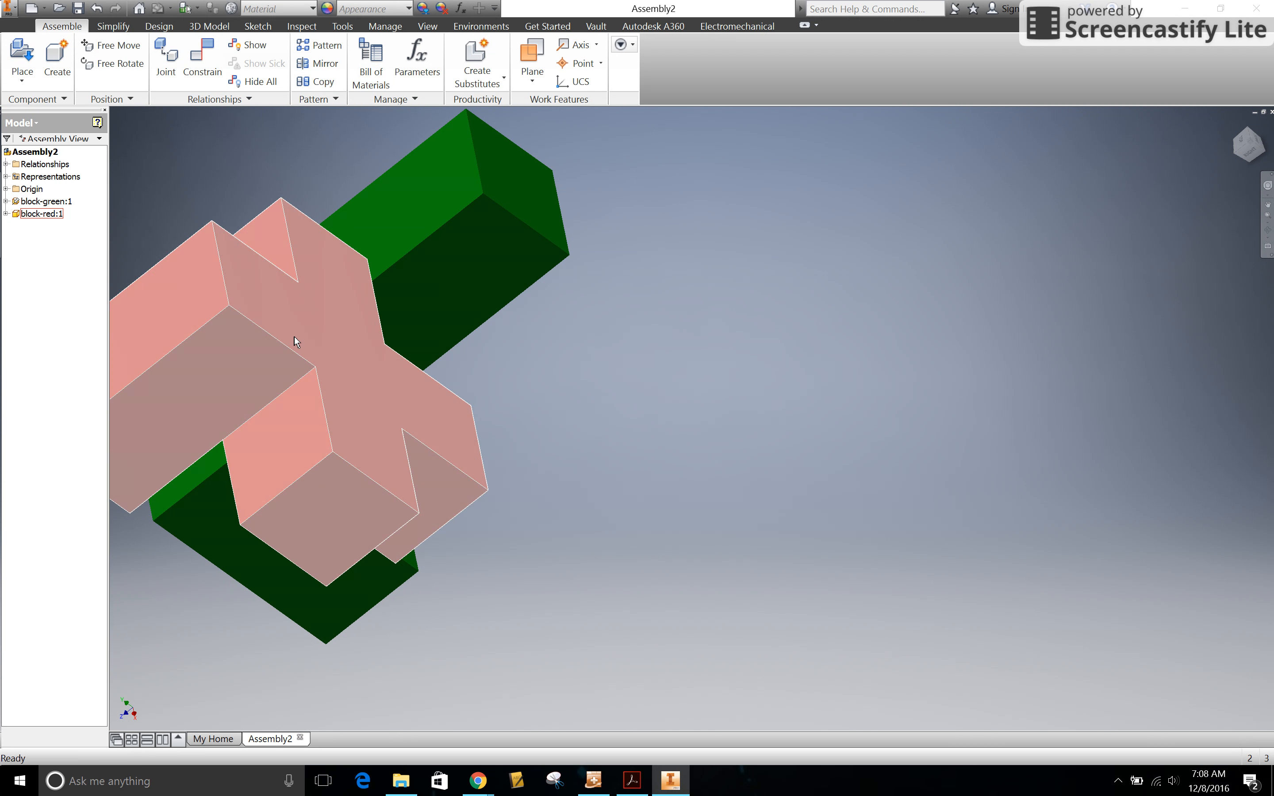
Step: Slide the red block clear of the green block along their mated faces
drag(297, 338, 502, 625)
middle_drag(713, 410, 1021, 239)
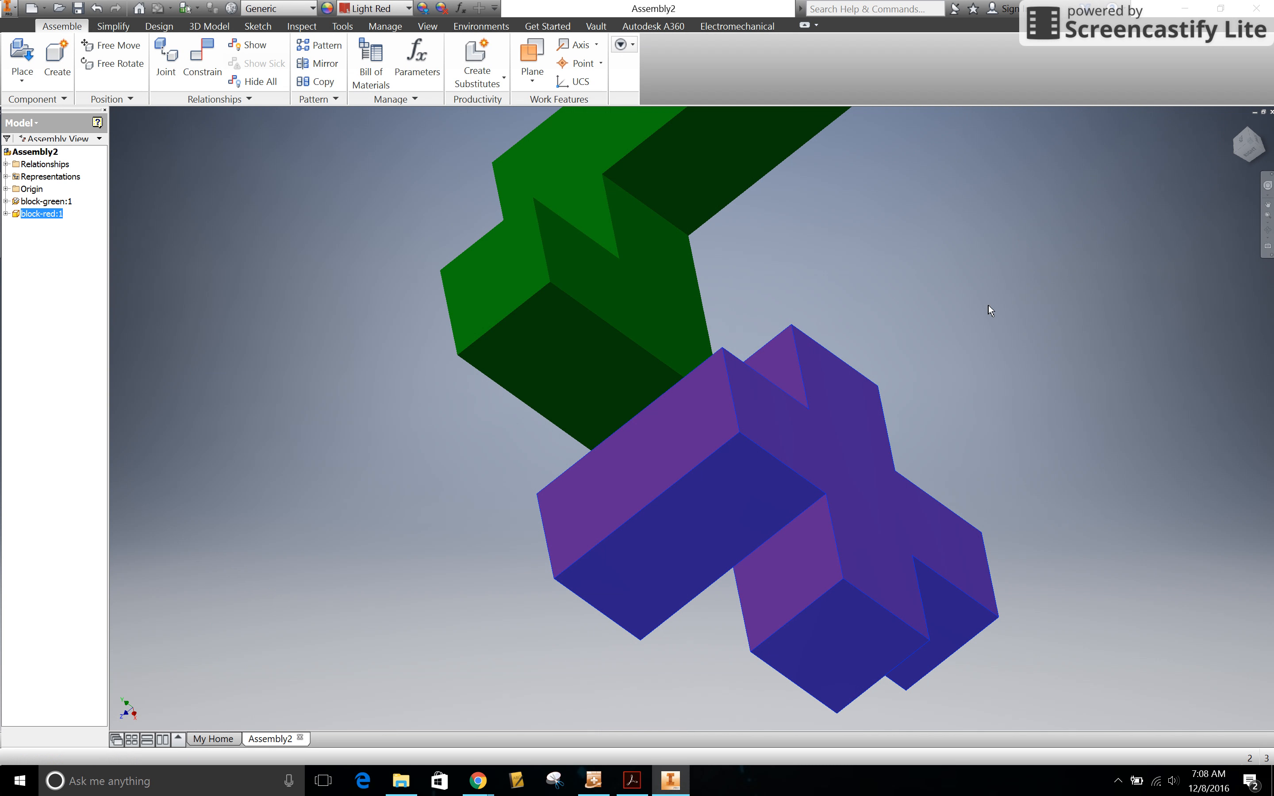
shift+middle_drag(978, 355, 1157, 341)
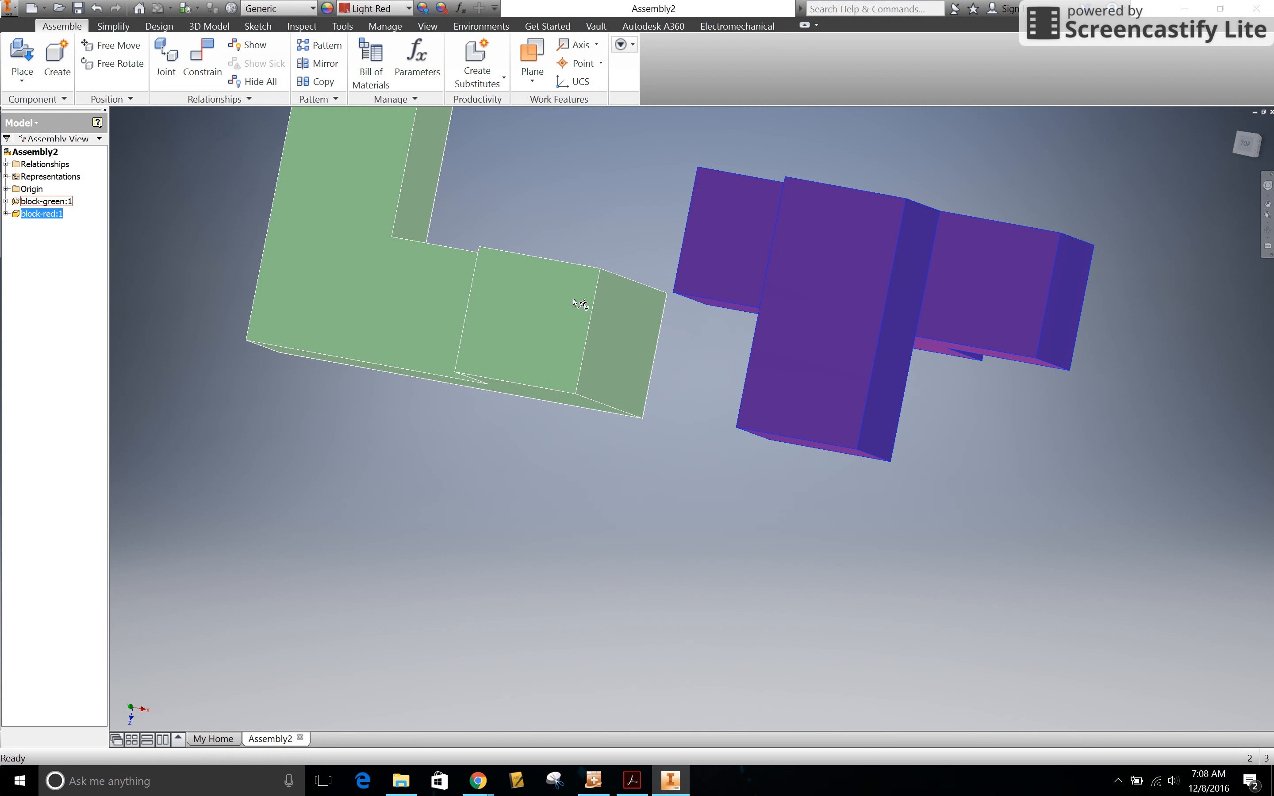
Step: Add a Flush constraint with 0.000 in offset between the top of the red block's lower side cube and the green block's raised cube top
click(204, 58)
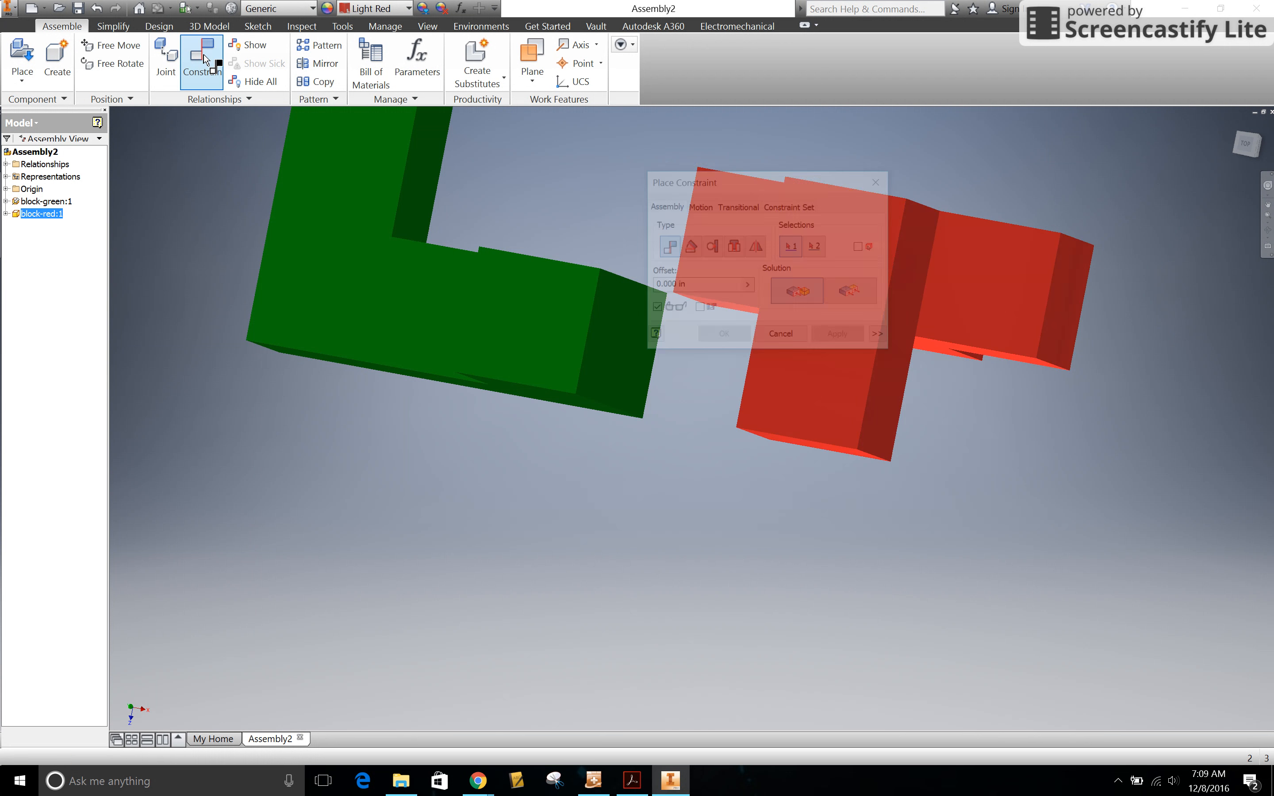
click(866, 296)
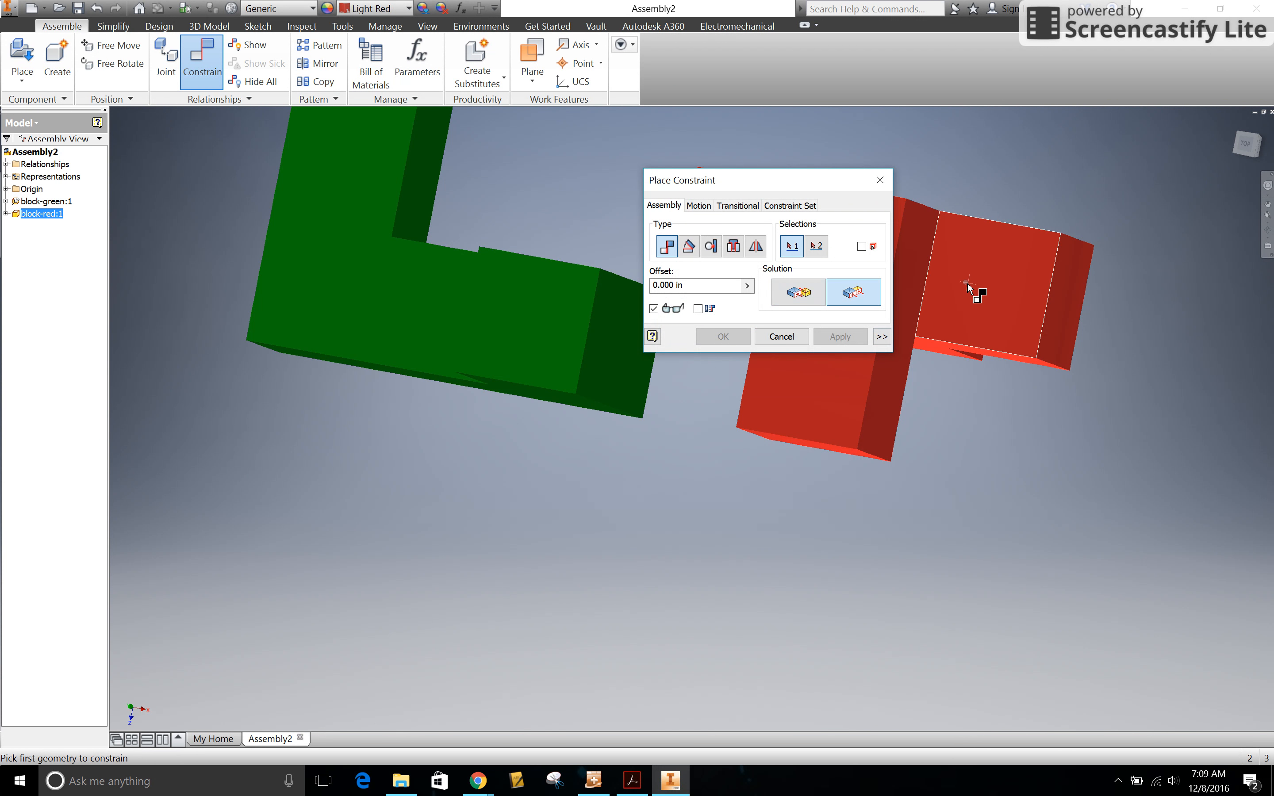
click(997, 270)
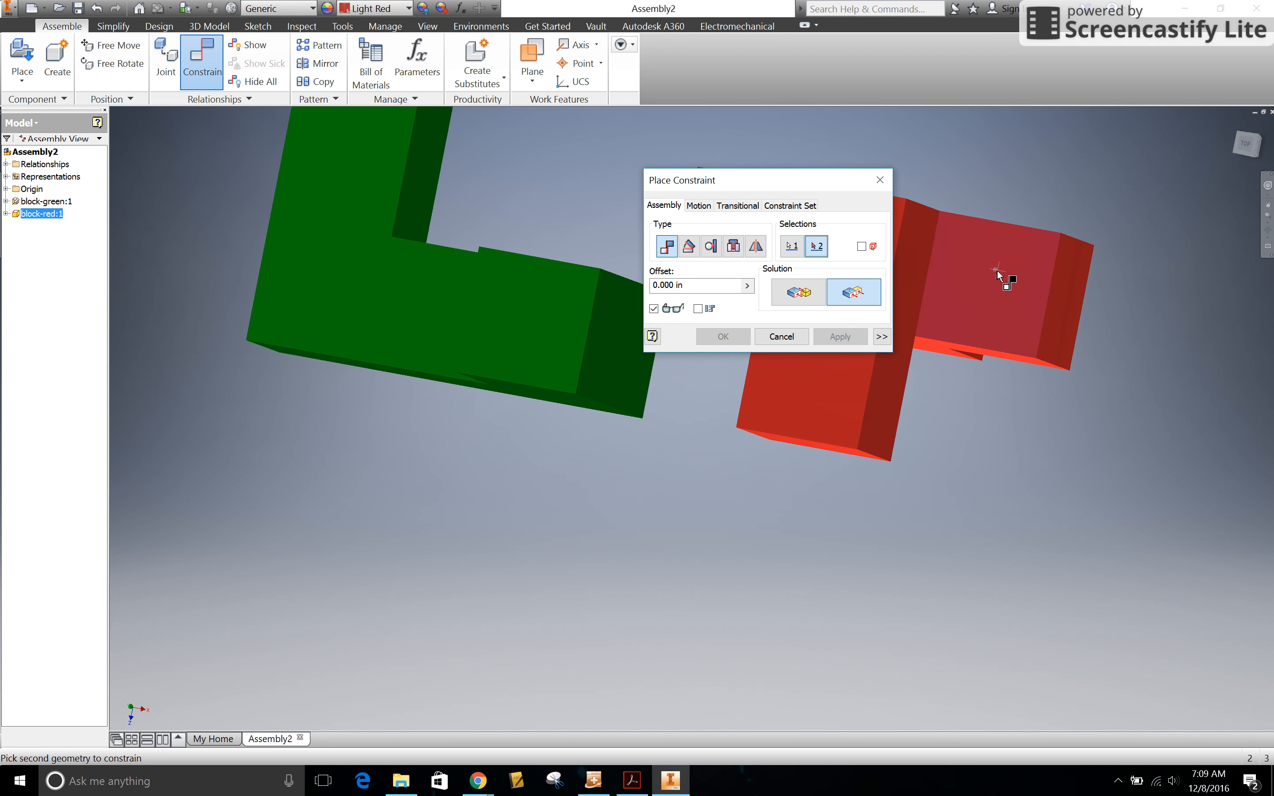
click(501, 323)
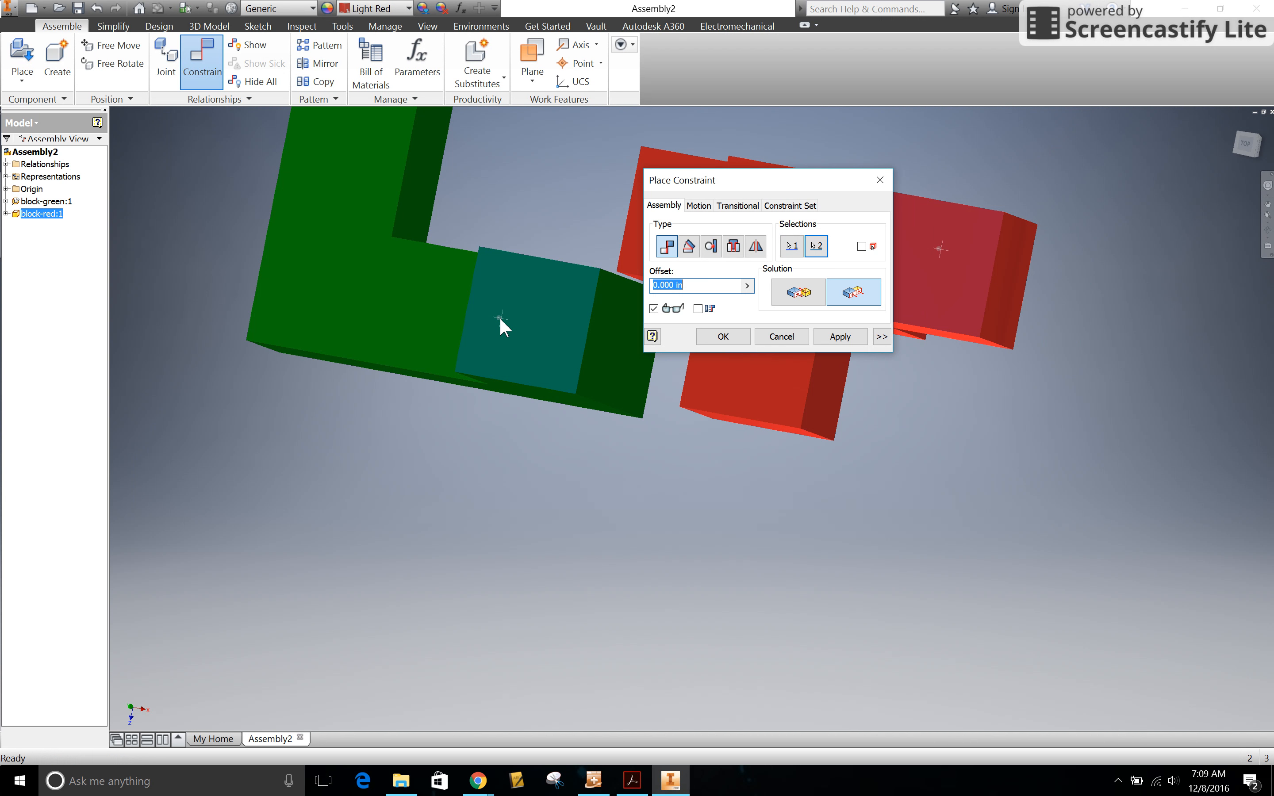
click(726, 338)
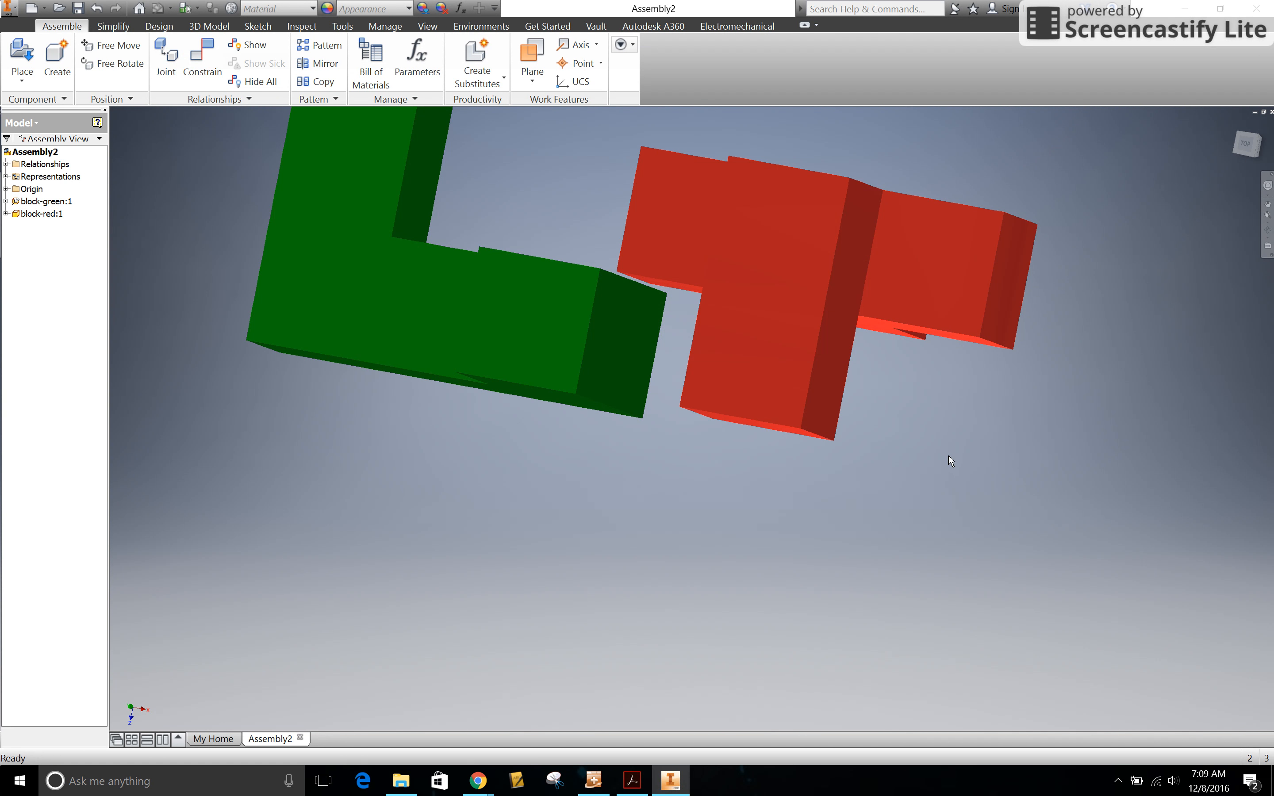
Step: Examine the red and green blocks from several angles to find the faces that still need constraining
shift+middle_drag(947, 445, 796, 418)
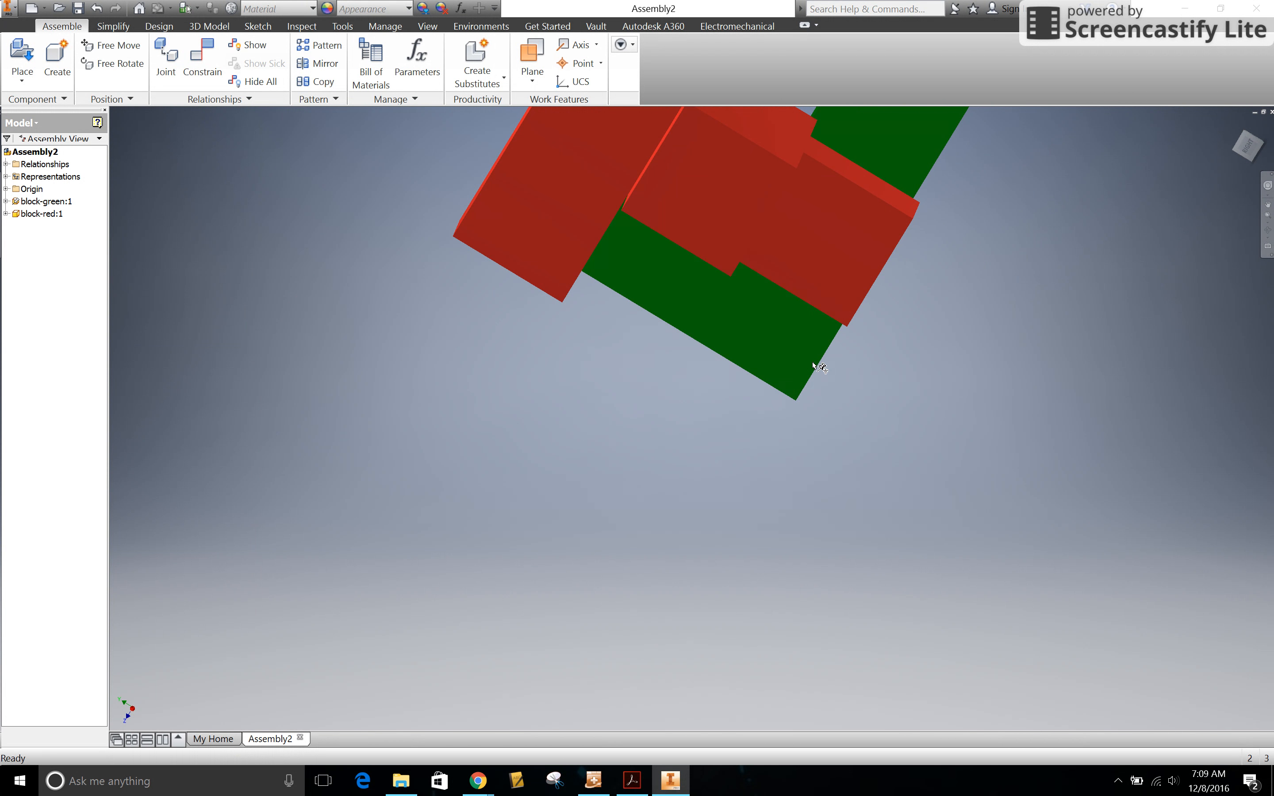
shift+middle_drag(816, 364, 851, 459)
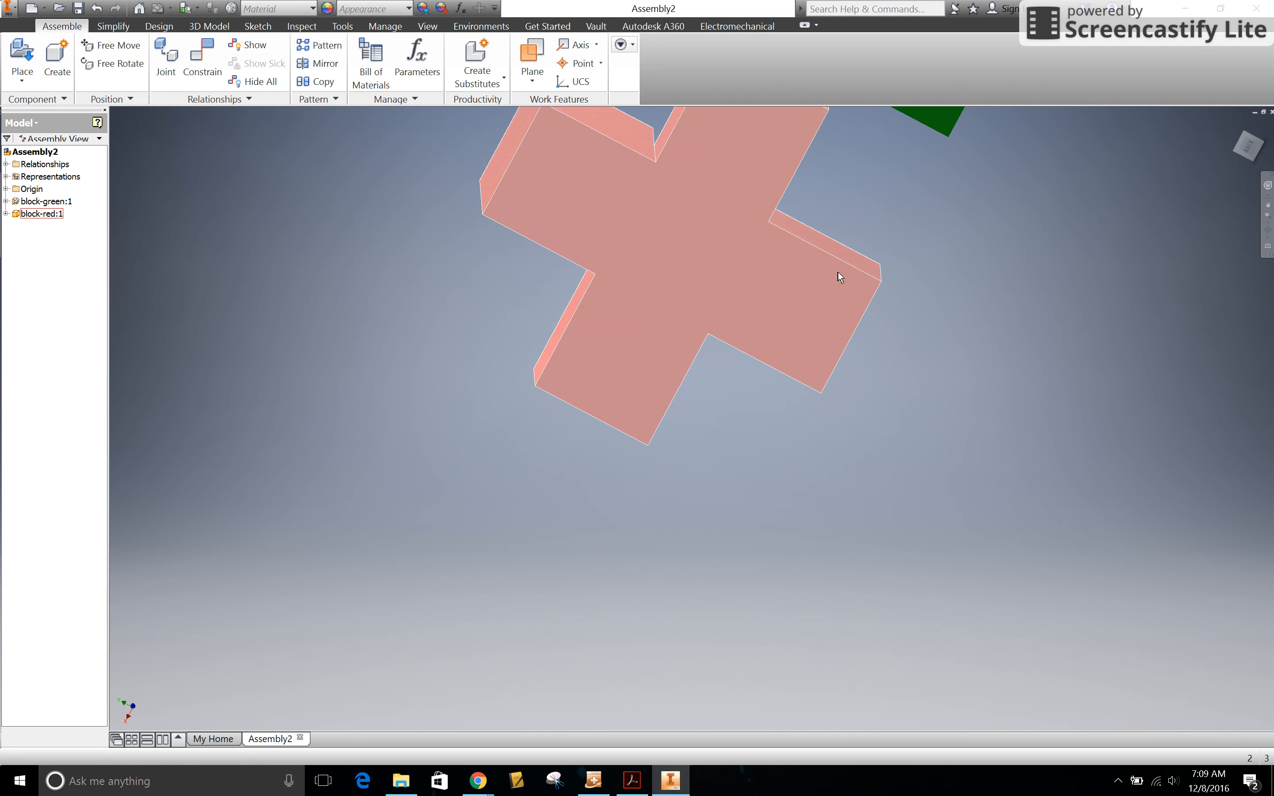
middle_drag(881, 192, 803, 433)
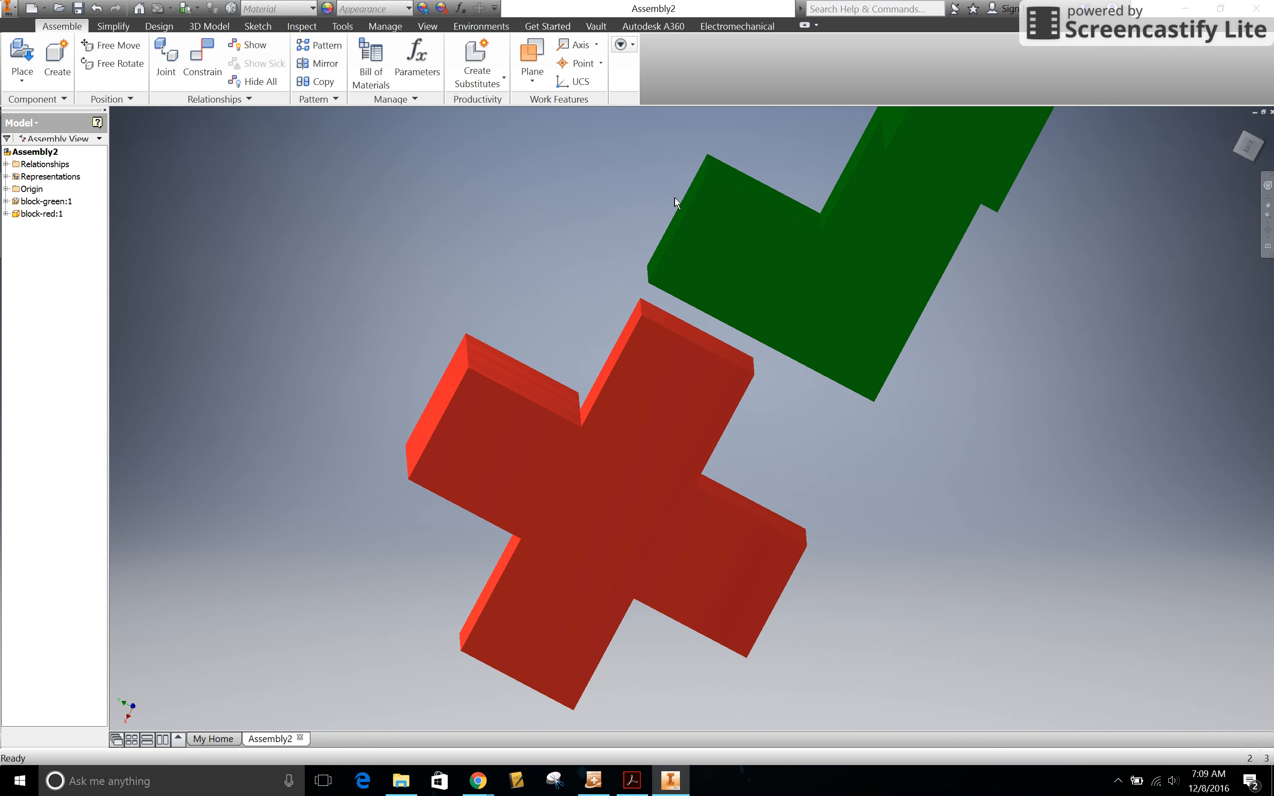
click(687, 210)
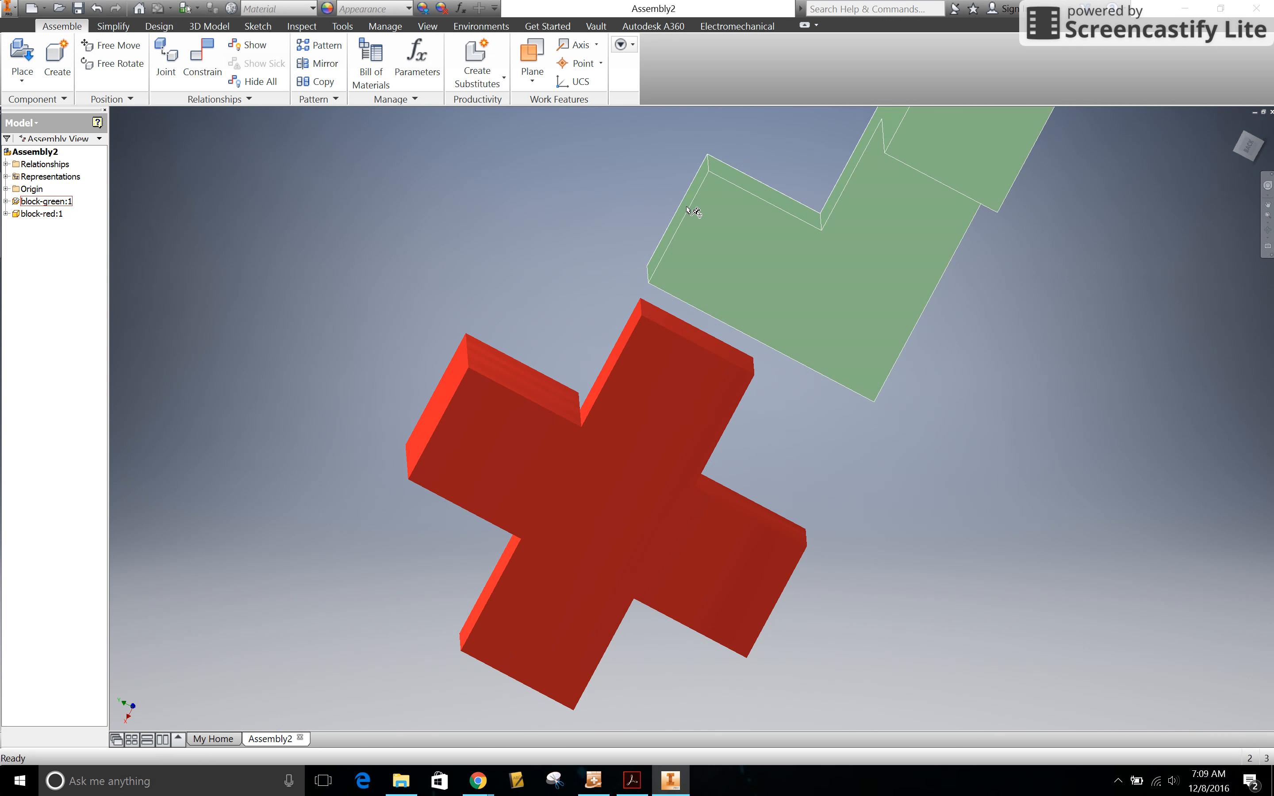
click(861, 454)
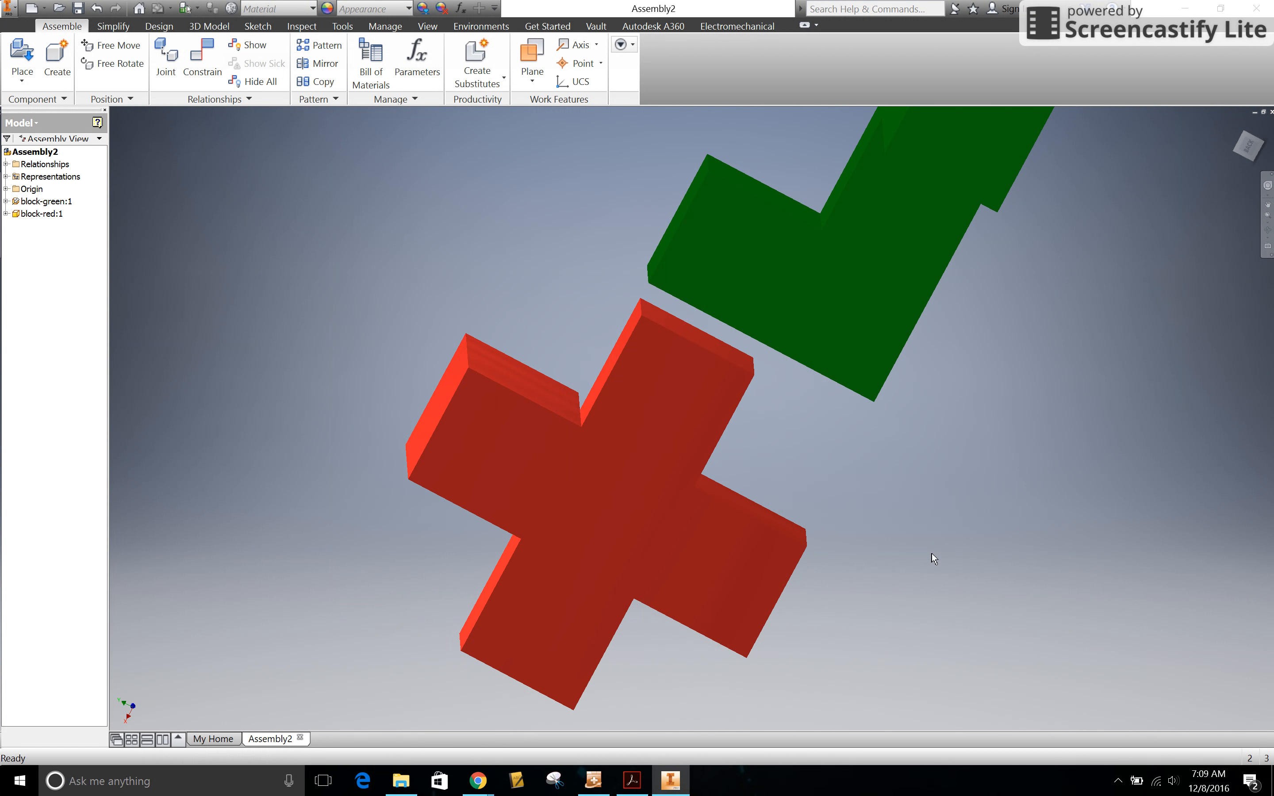
middle_drag(974, 533, 917, 536)
shift+middle_drag(905, 483, 858, 523)
scroll(895, 495, down, 3)
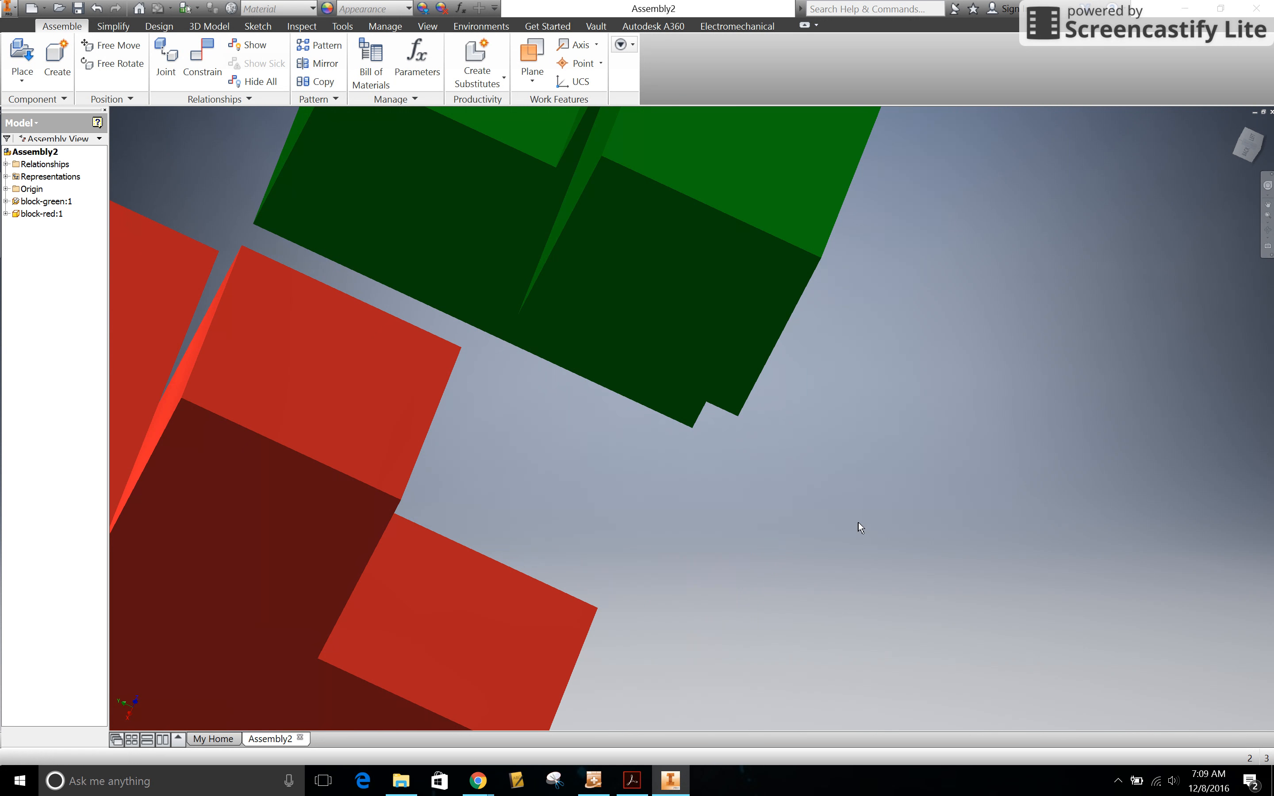
scroll(613, 570, up, 4)
scroll(612, 566, down, 4)
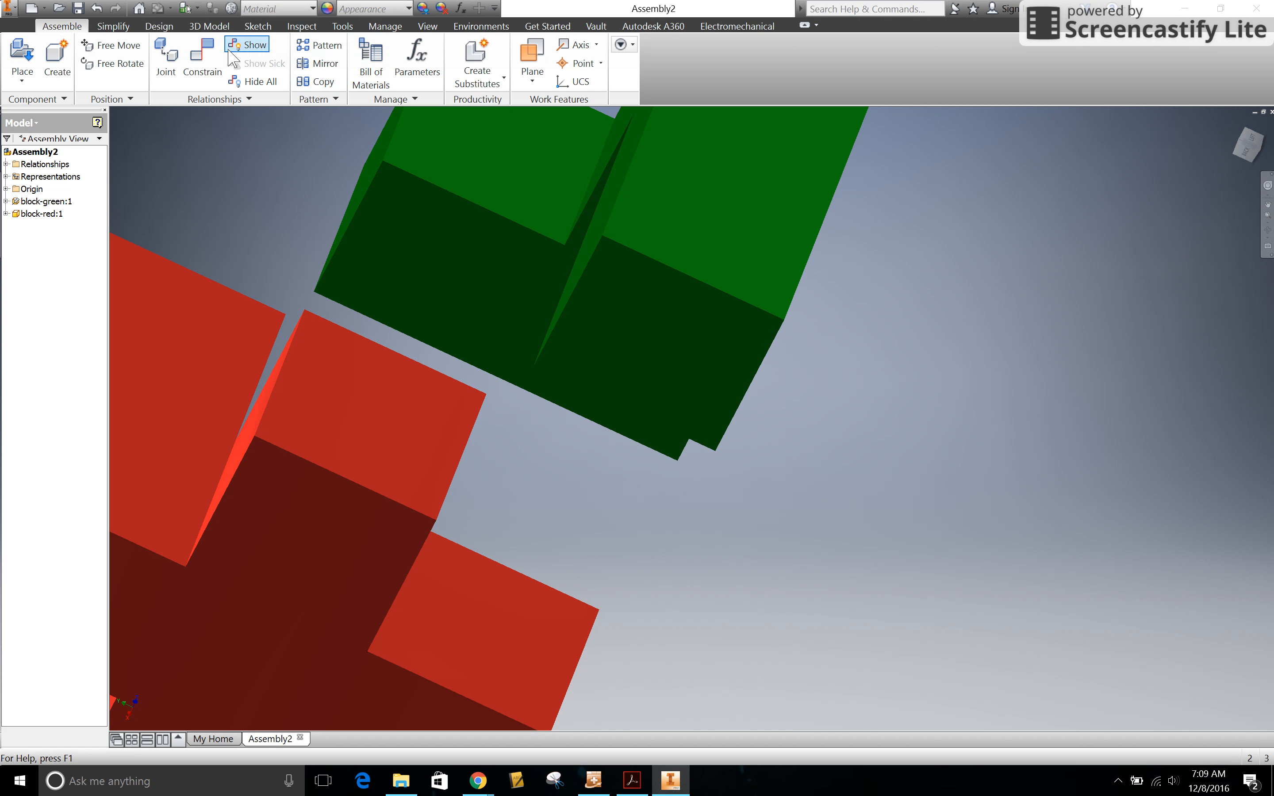
Step: Add a Mate constraint with 0.000 in offset between the outer face of the red block's side cube and the green block's inner end-cube face
click(203, 62)
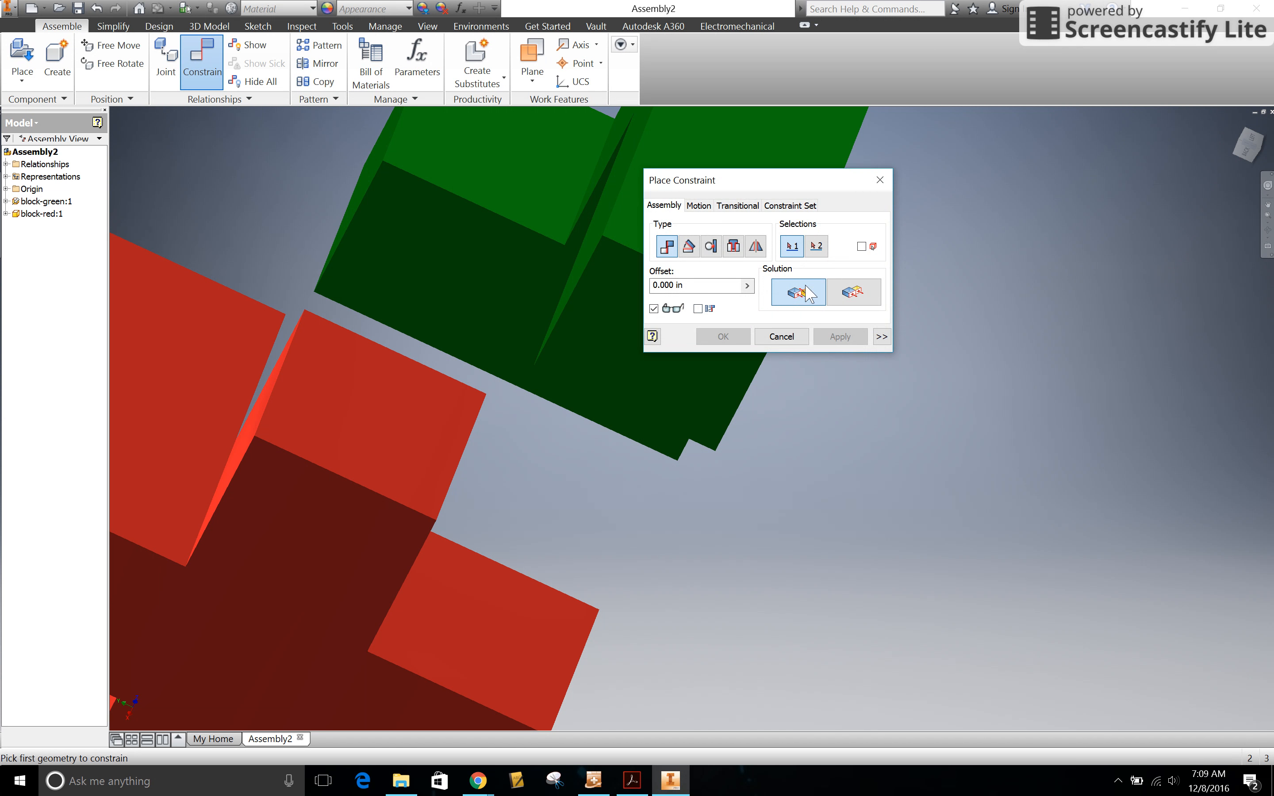
click(492, 653)
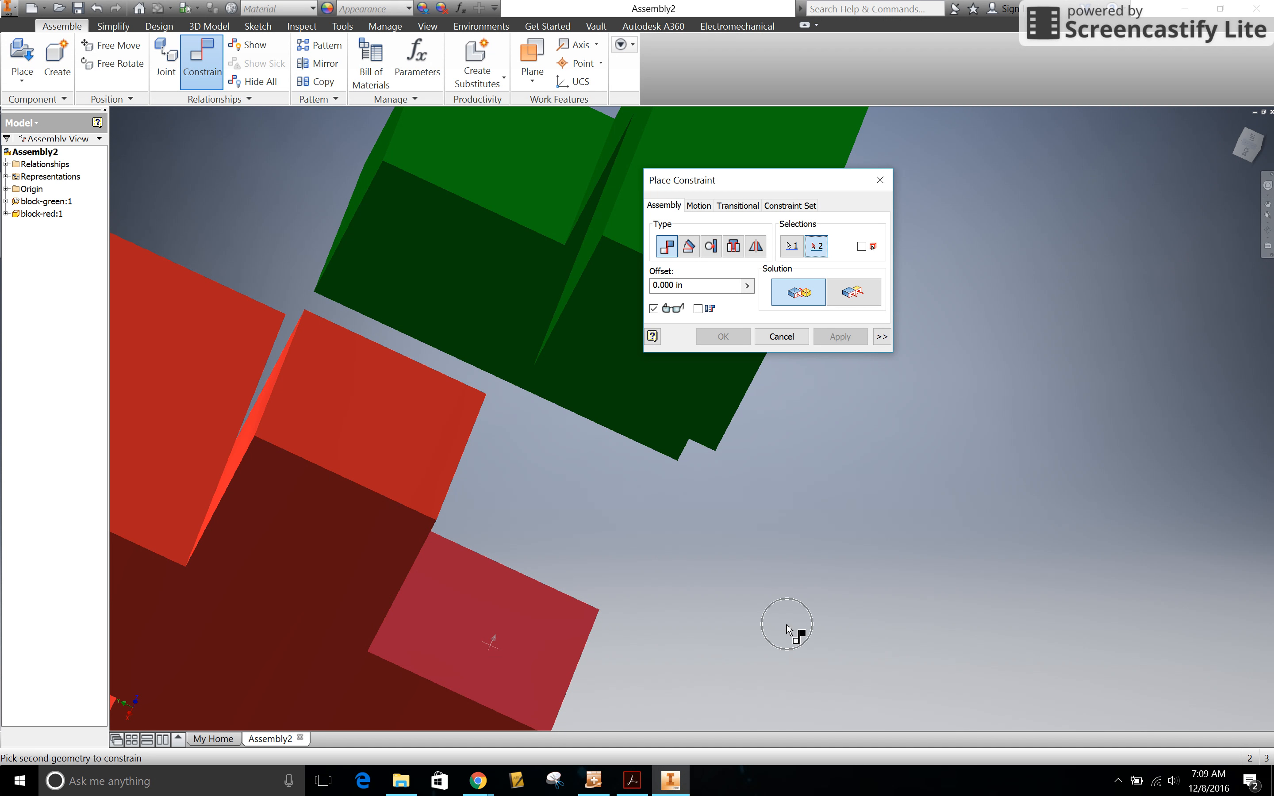
scroll(775, 634, down, 3)
scroll(779, 622, up, 4)
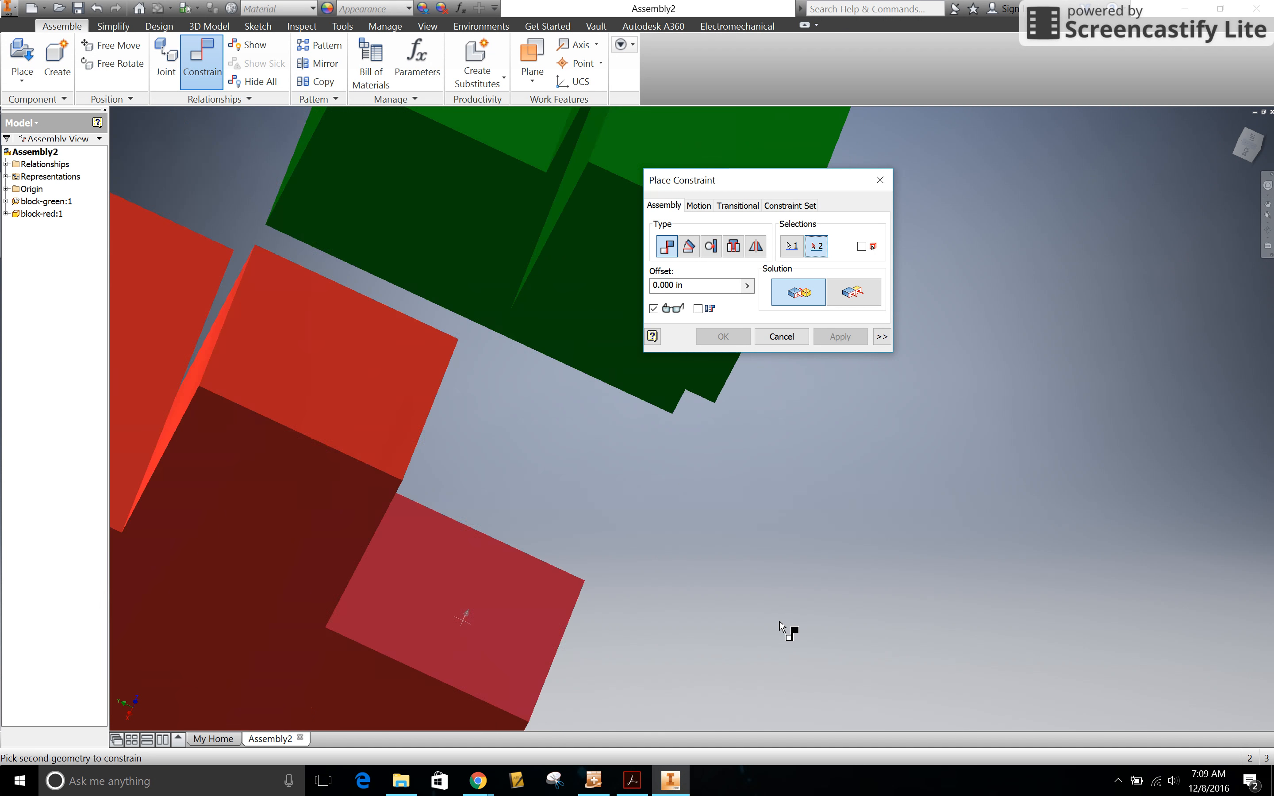
shift+middle_drag(779, 621, 845, 520)
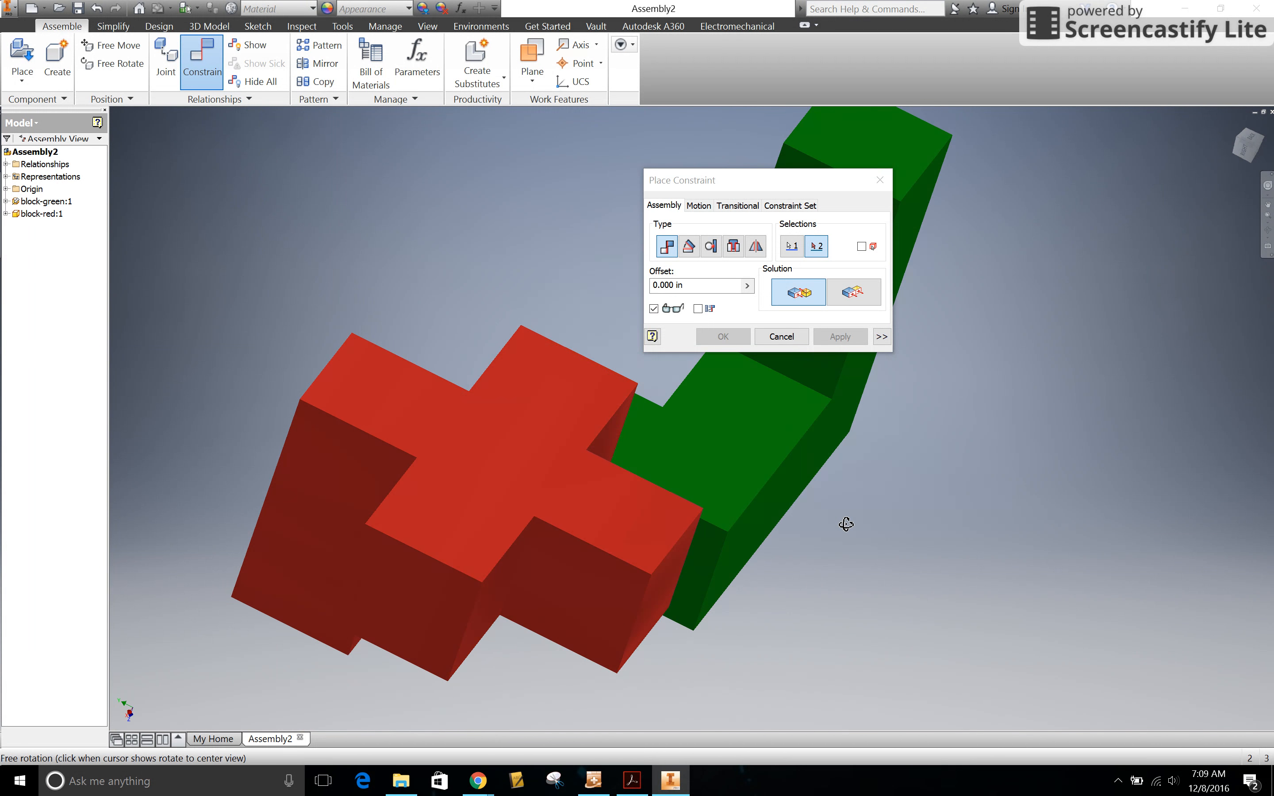
drag(751, 182, 457, 177)
click(790, 360)
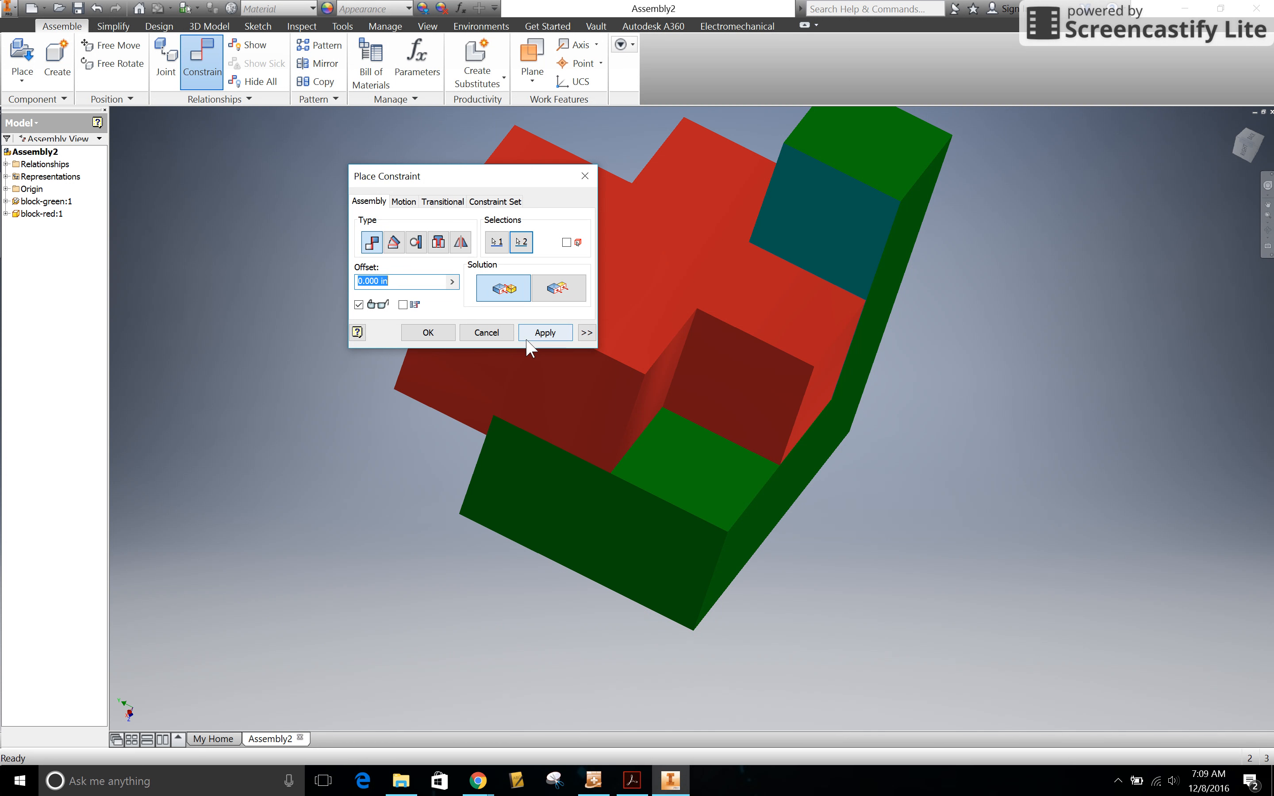
click(548, 336)
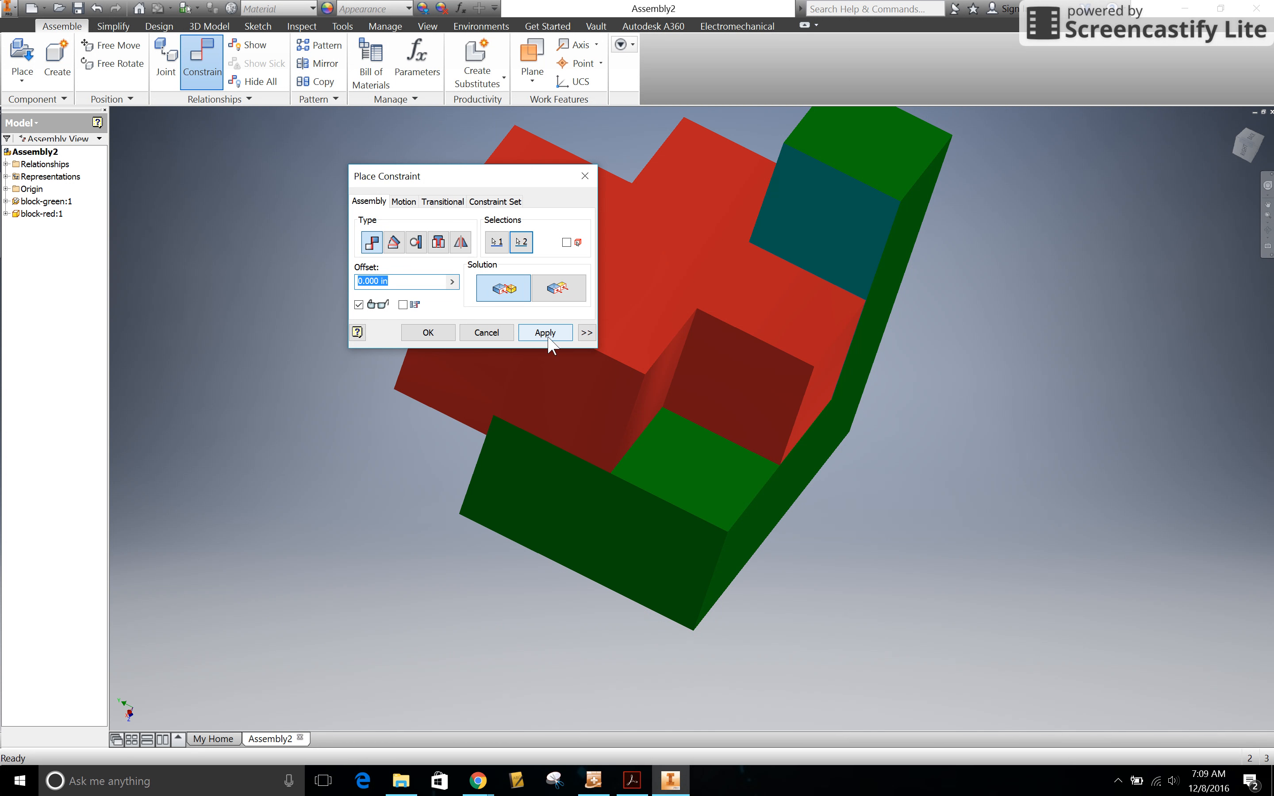
click(584, 176)
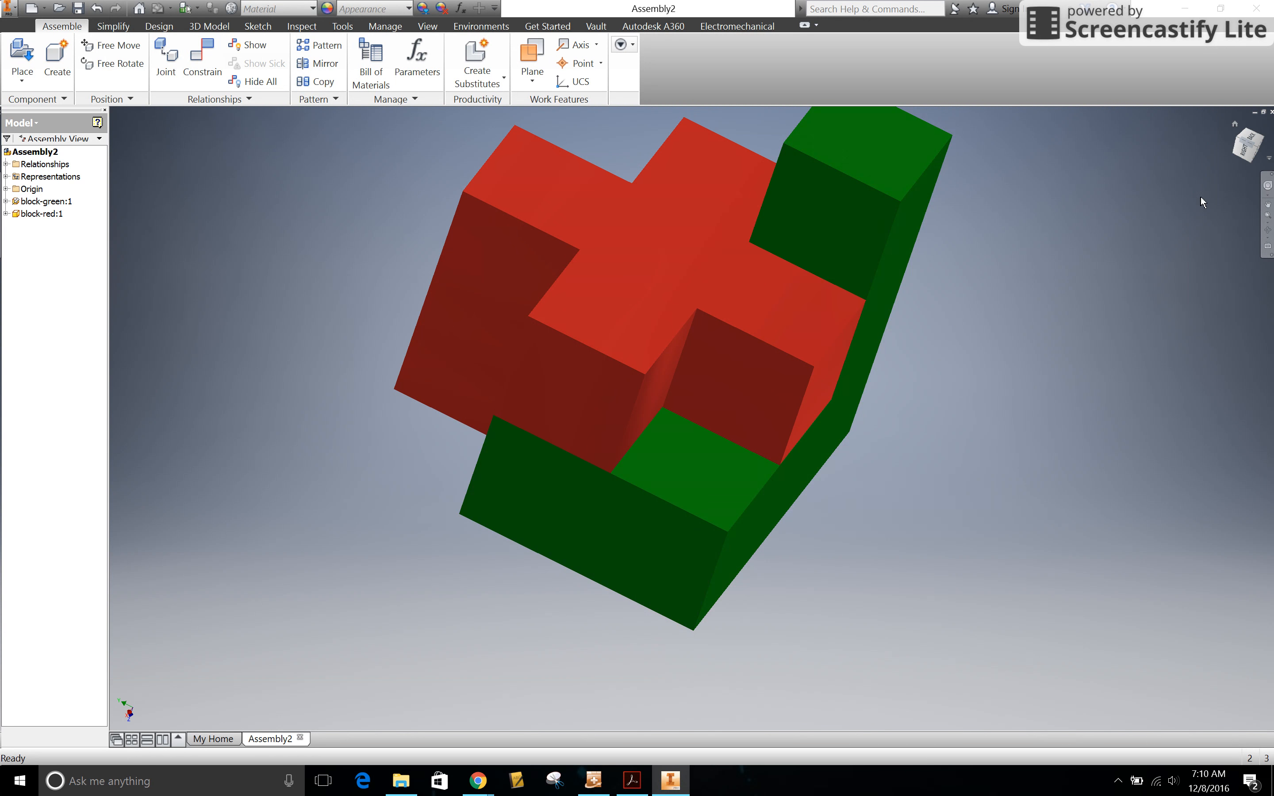
Step: Restore the home view and inspect the fit of the joined red and green blocks from several corners
click(1233, 126)
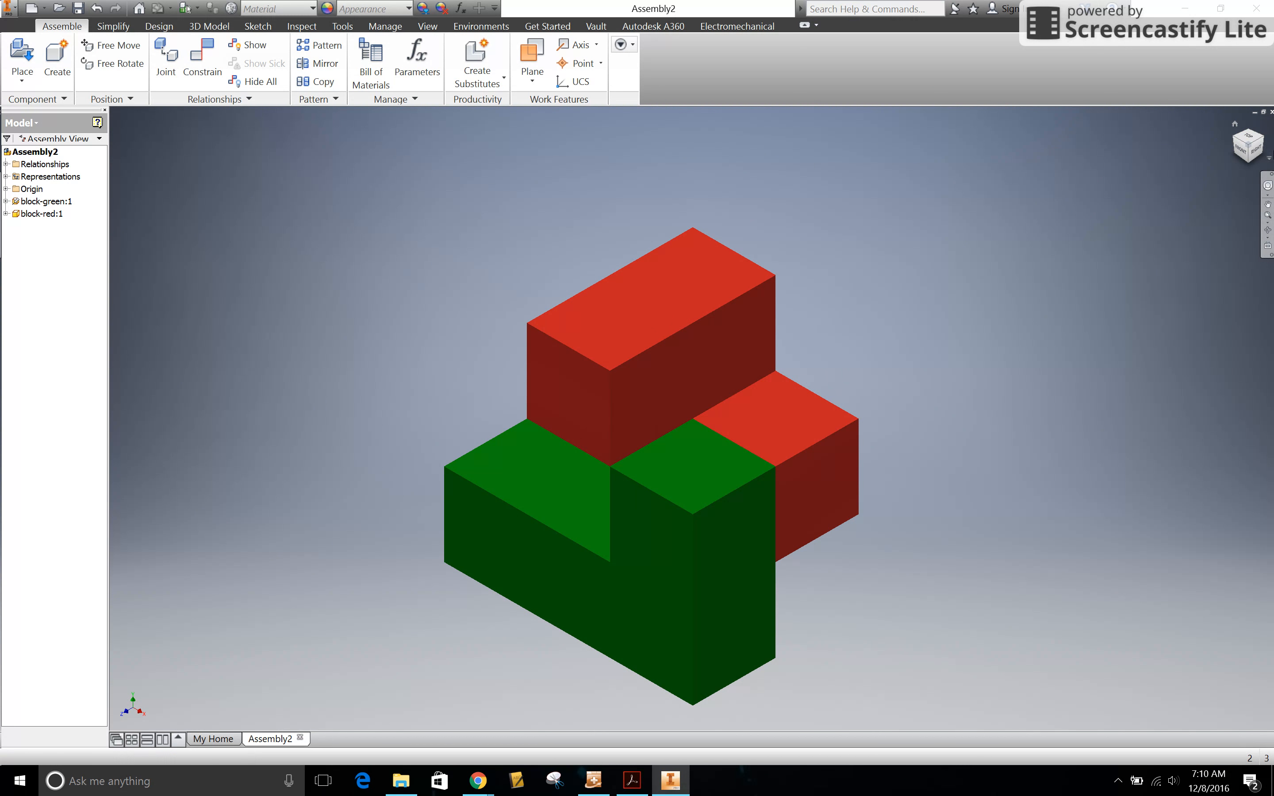
drag(1244, 136, 1265, 141)
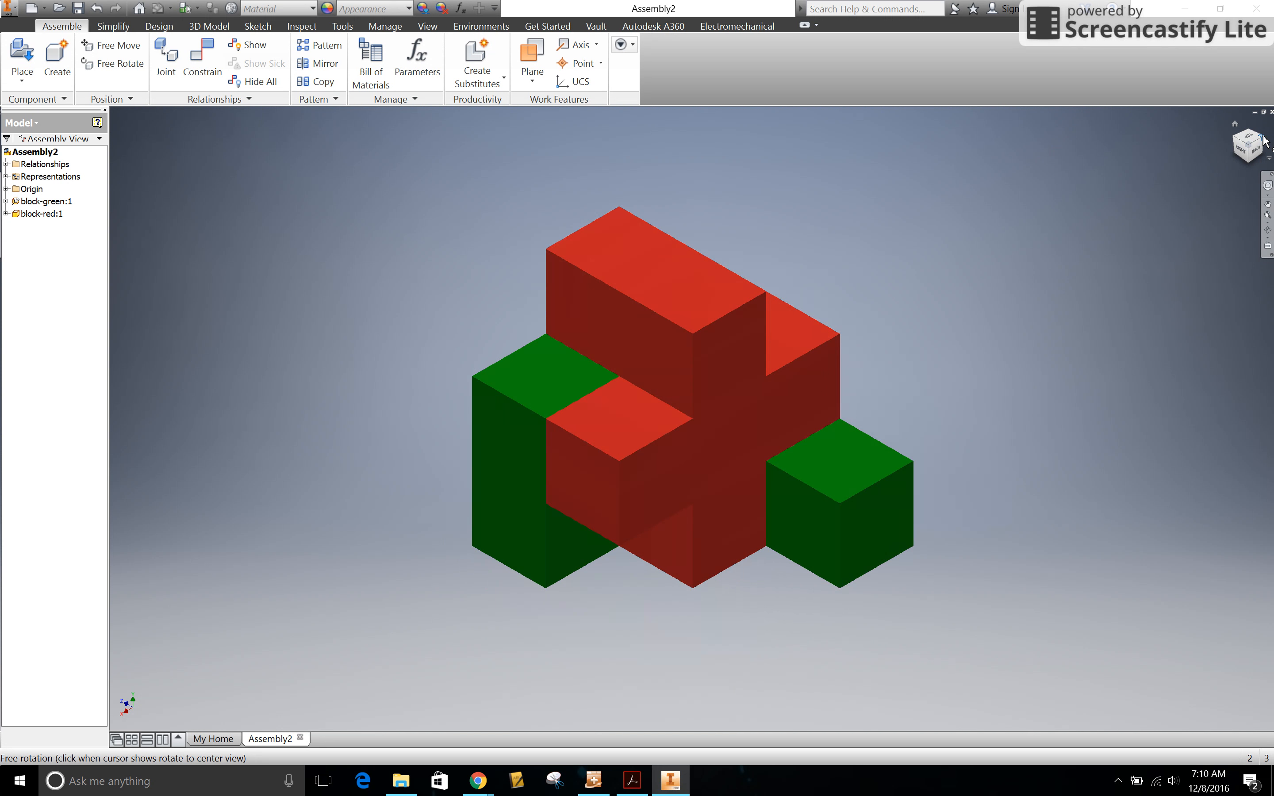
click(1265, 141)
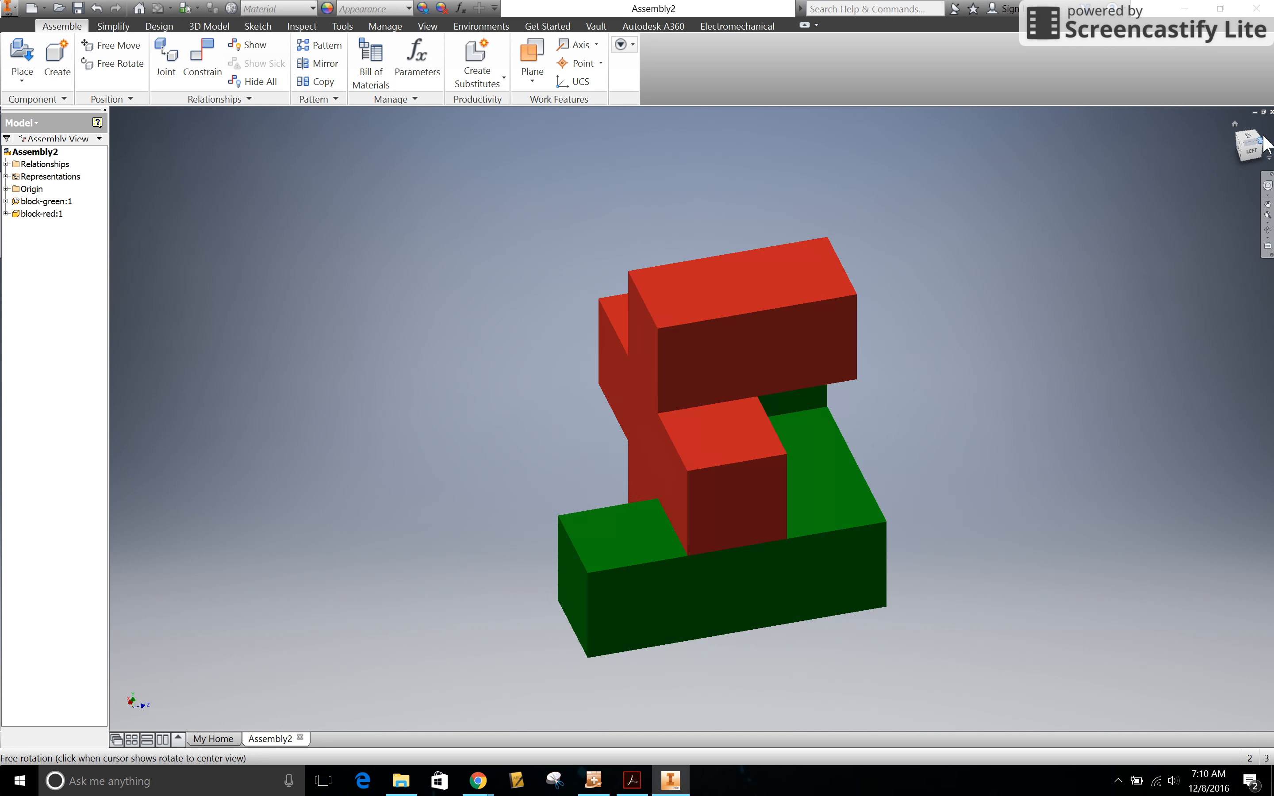
click(1264, 142)
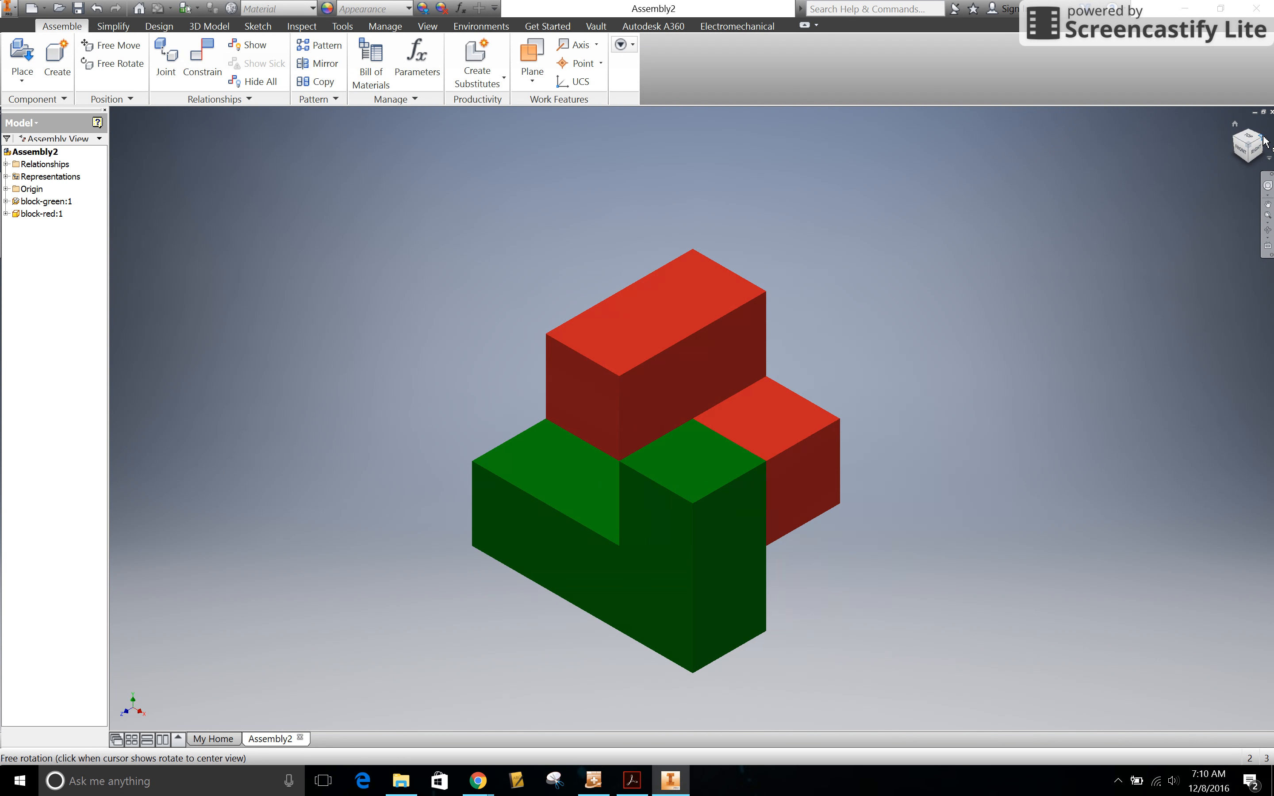